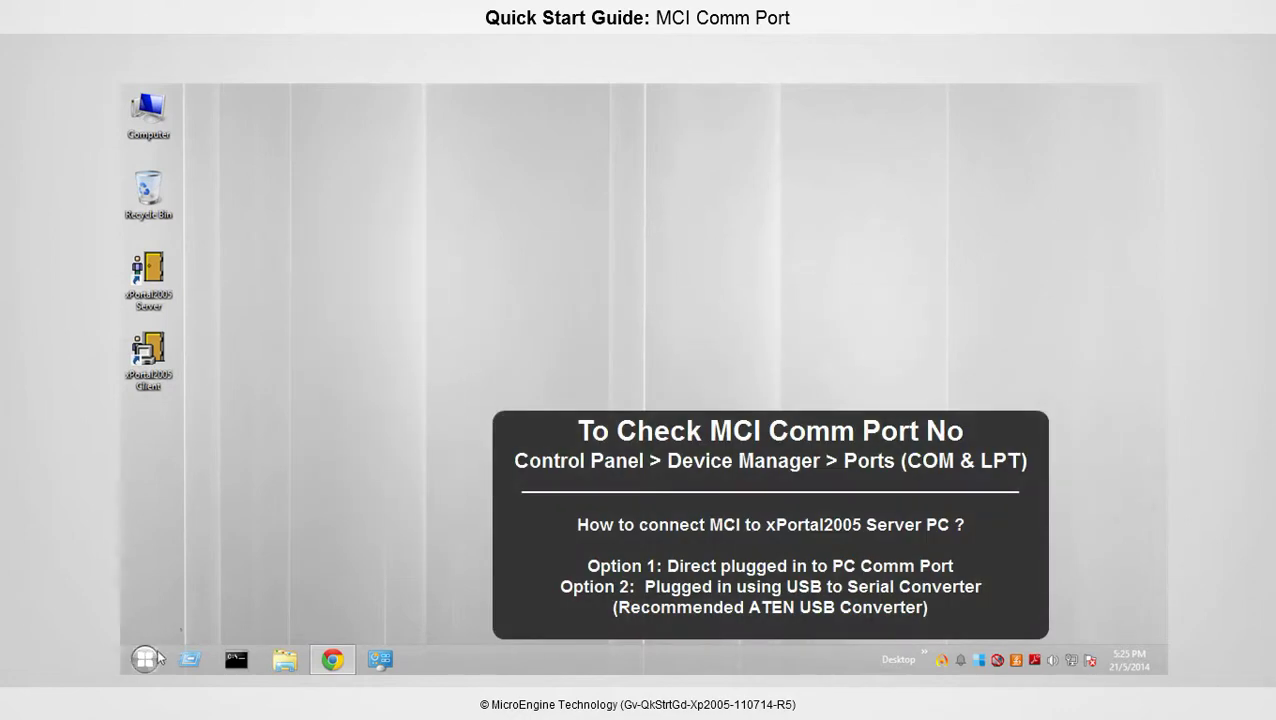
In Device Manager, expand Ports (COM & LPT) and select Communications Port (COM1)
left_click(145, 659)
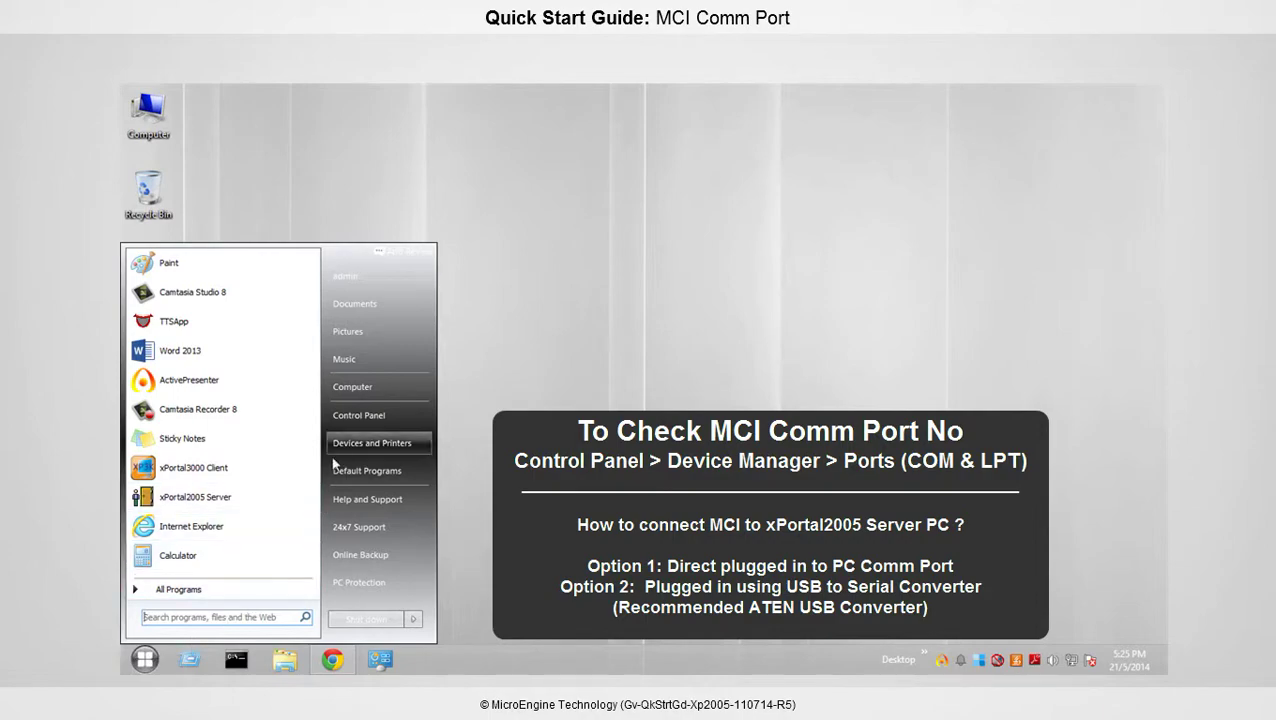
left_click(395, 416)
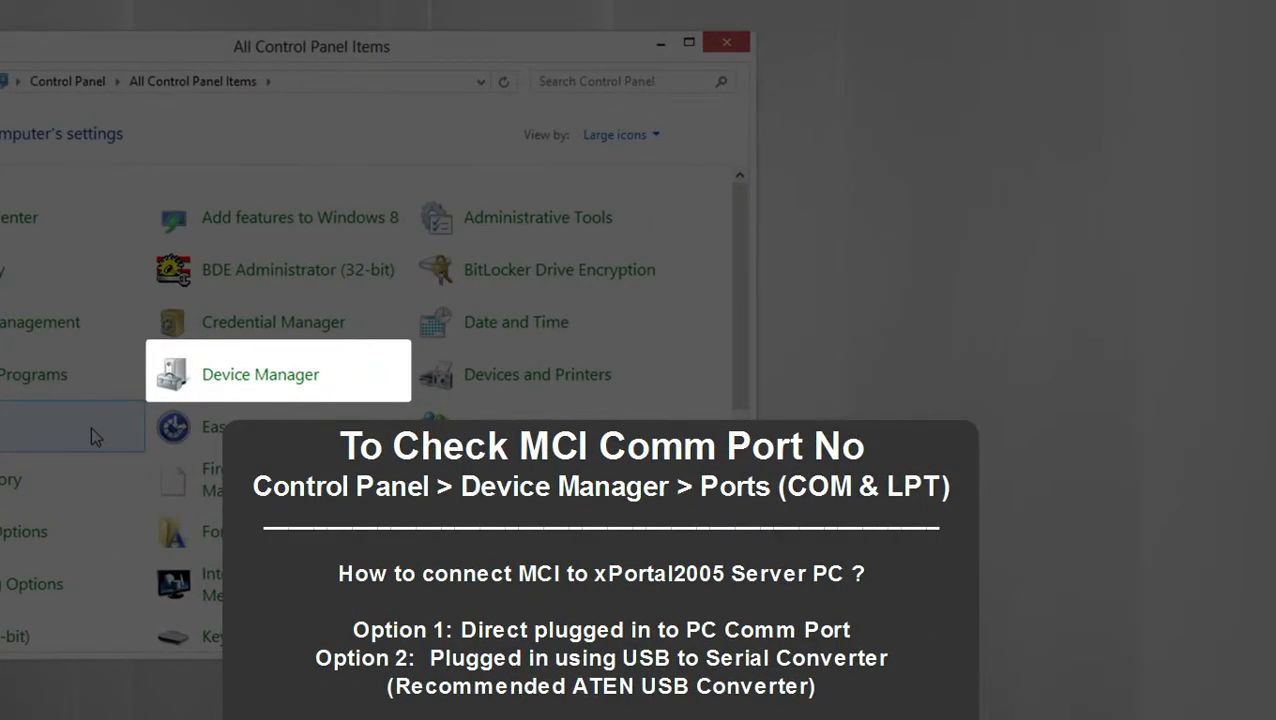
left_click(262, 374)
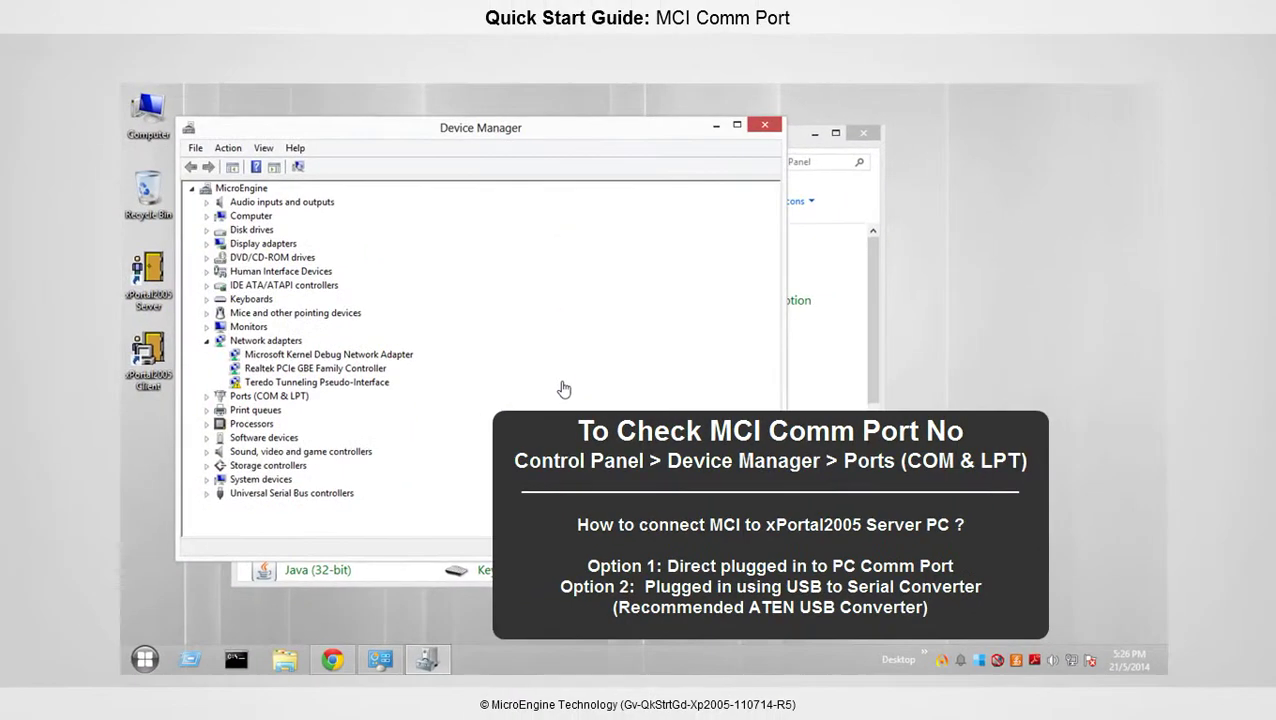
double_click(238, 398)
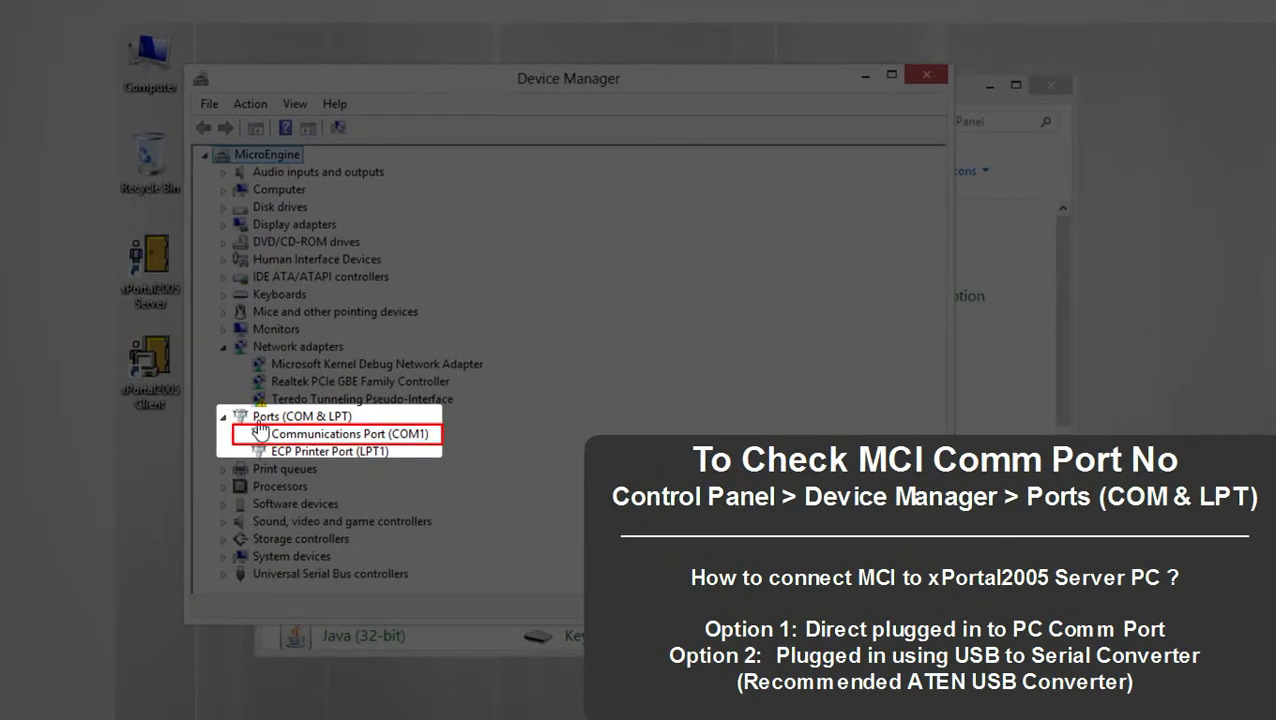
left_click(396, 436)
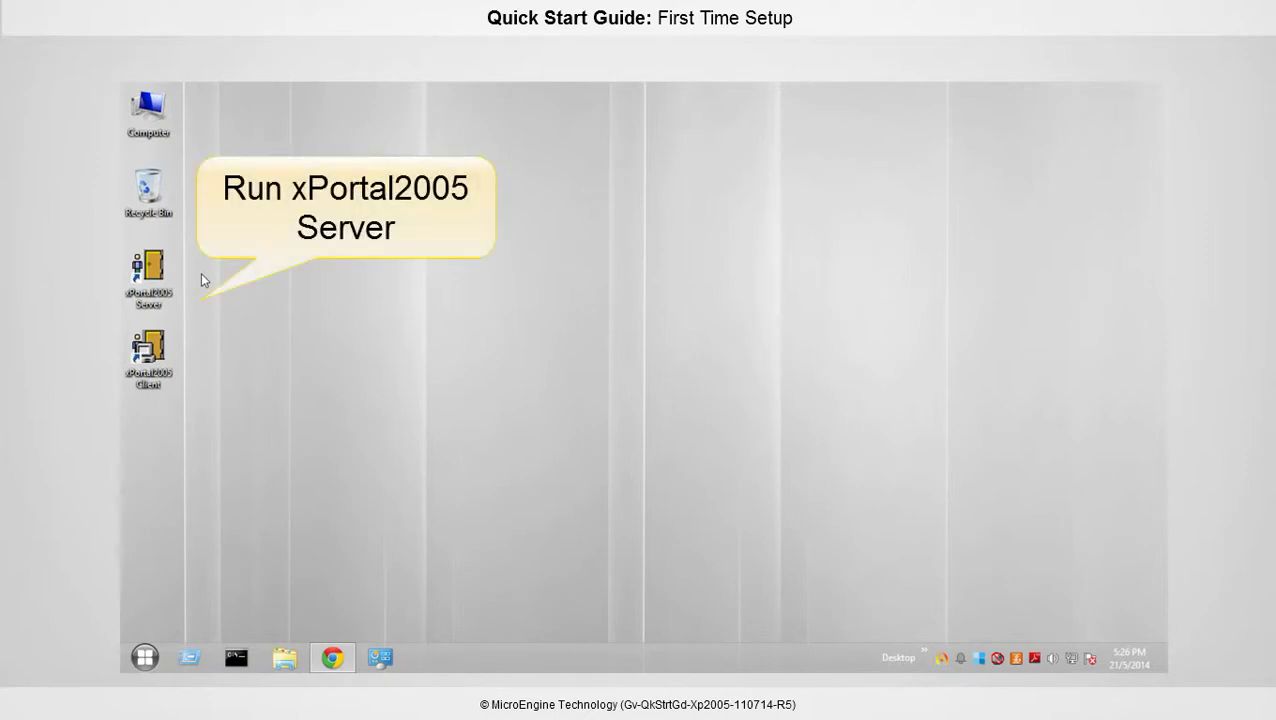
Launch xPortal2005 Server from the desktop and accept the default TCP port 7381
left_click(169, 270)
double_click(169, 272)
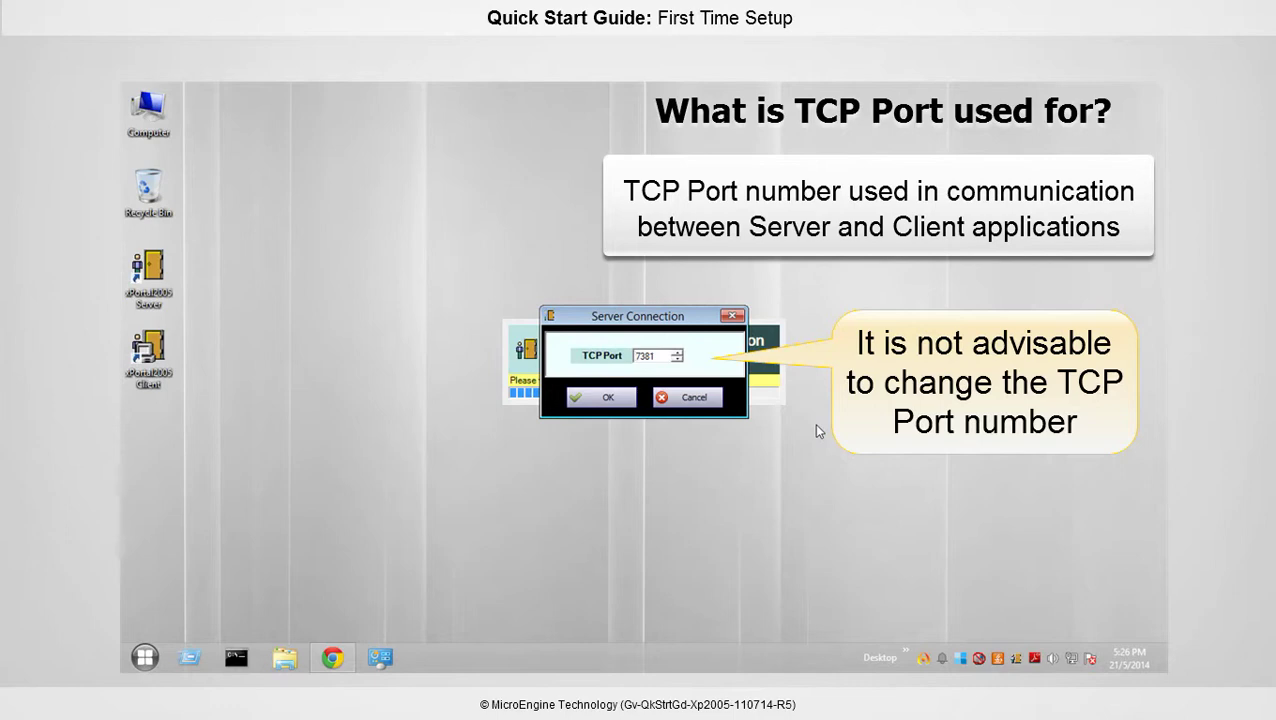
left_click(620, 399)
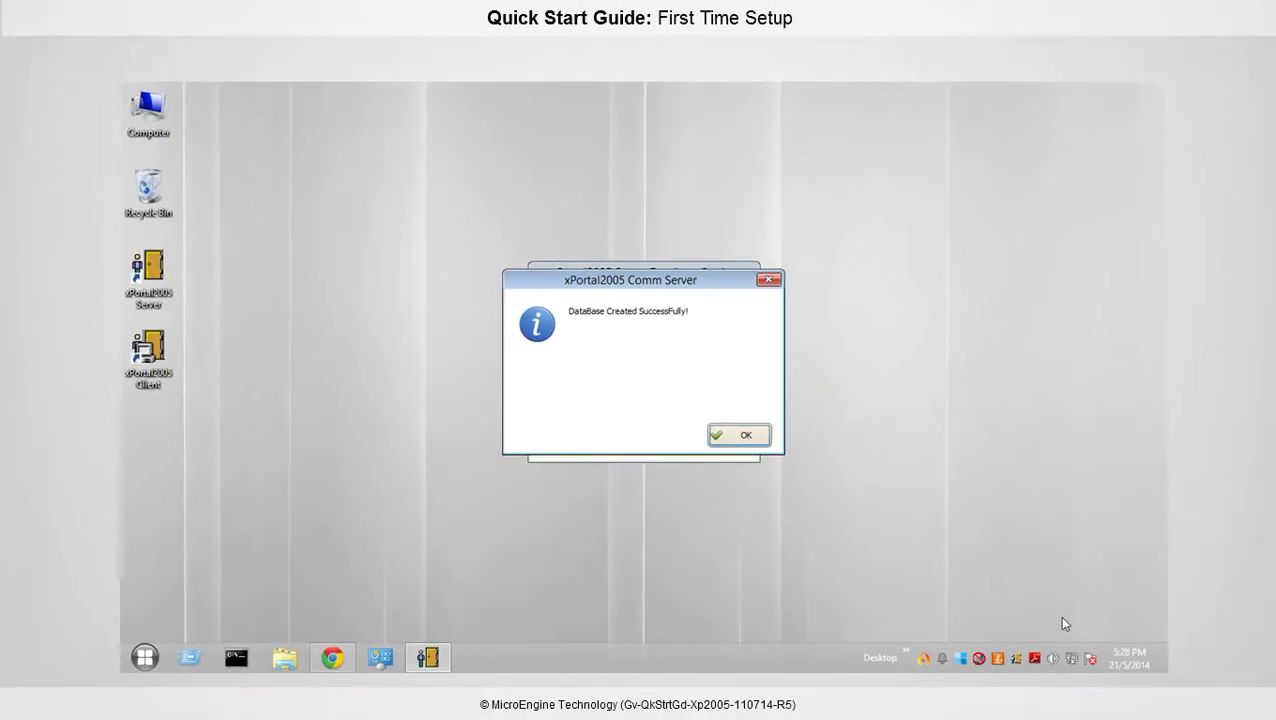
Acknowledge the database-created message and set COMM 1 as the main comm port
left_click(765, 437)
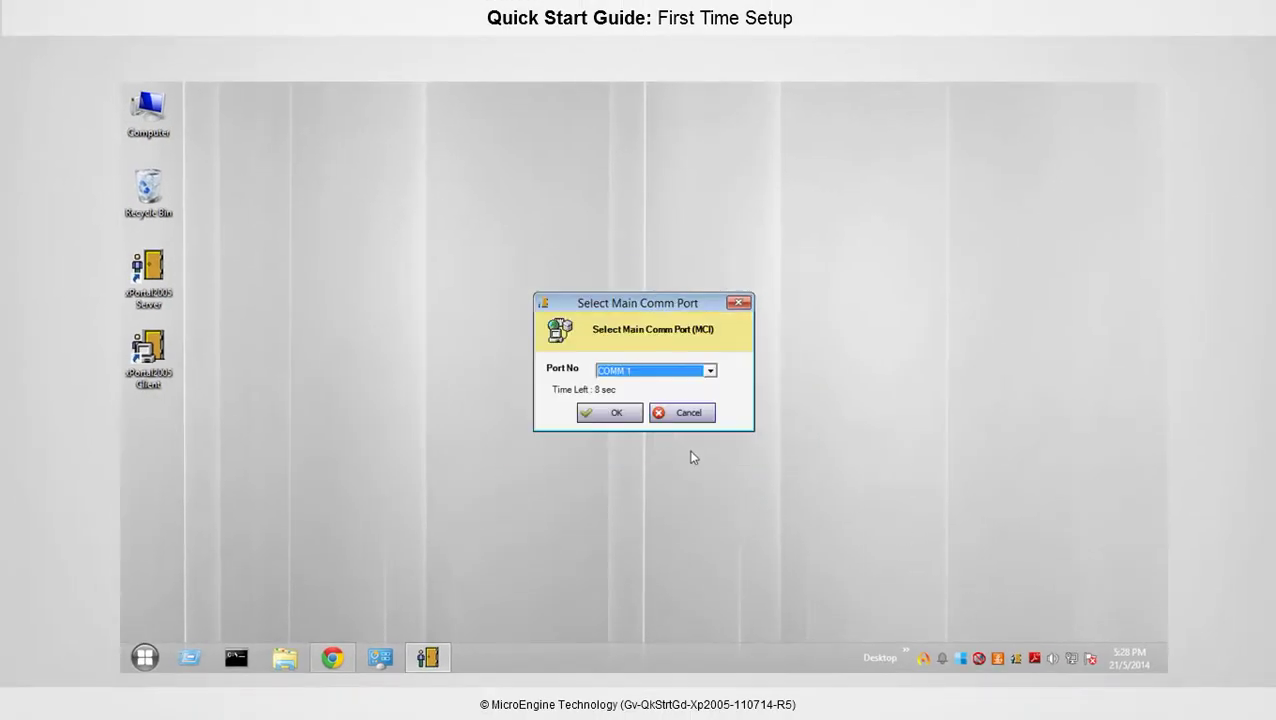
left_click(709, 370)
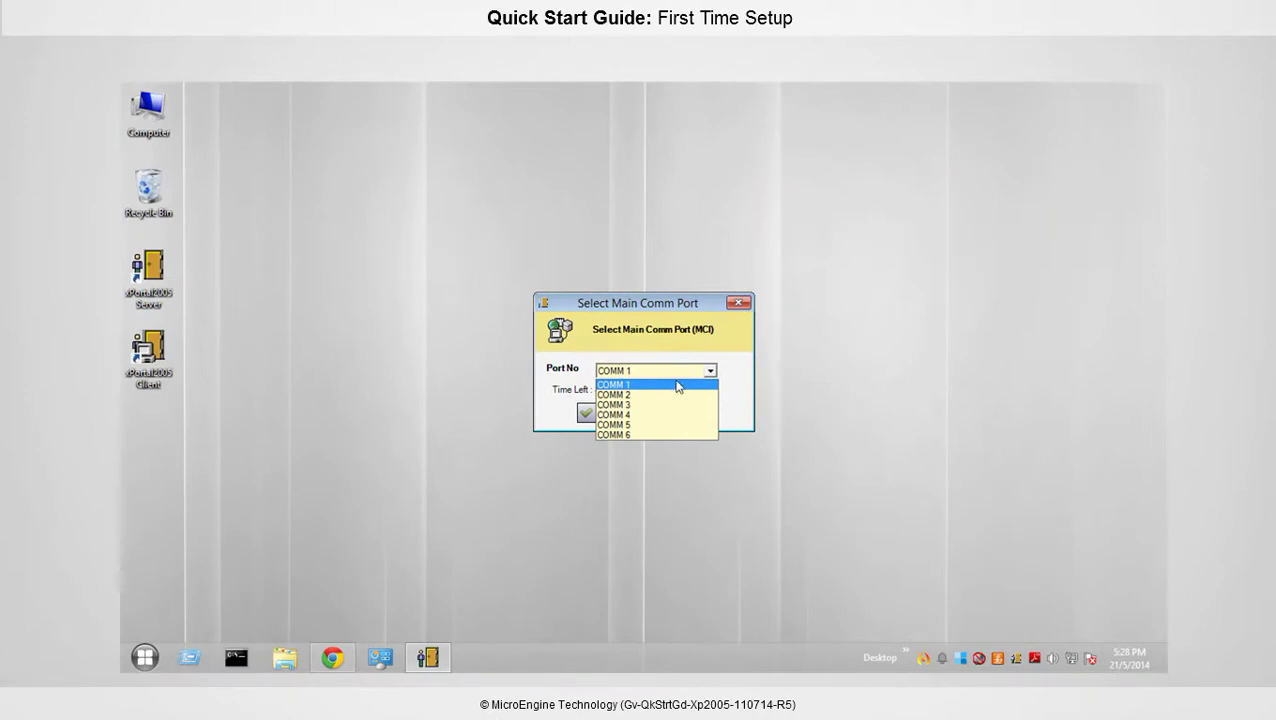
left_click(674, 386)
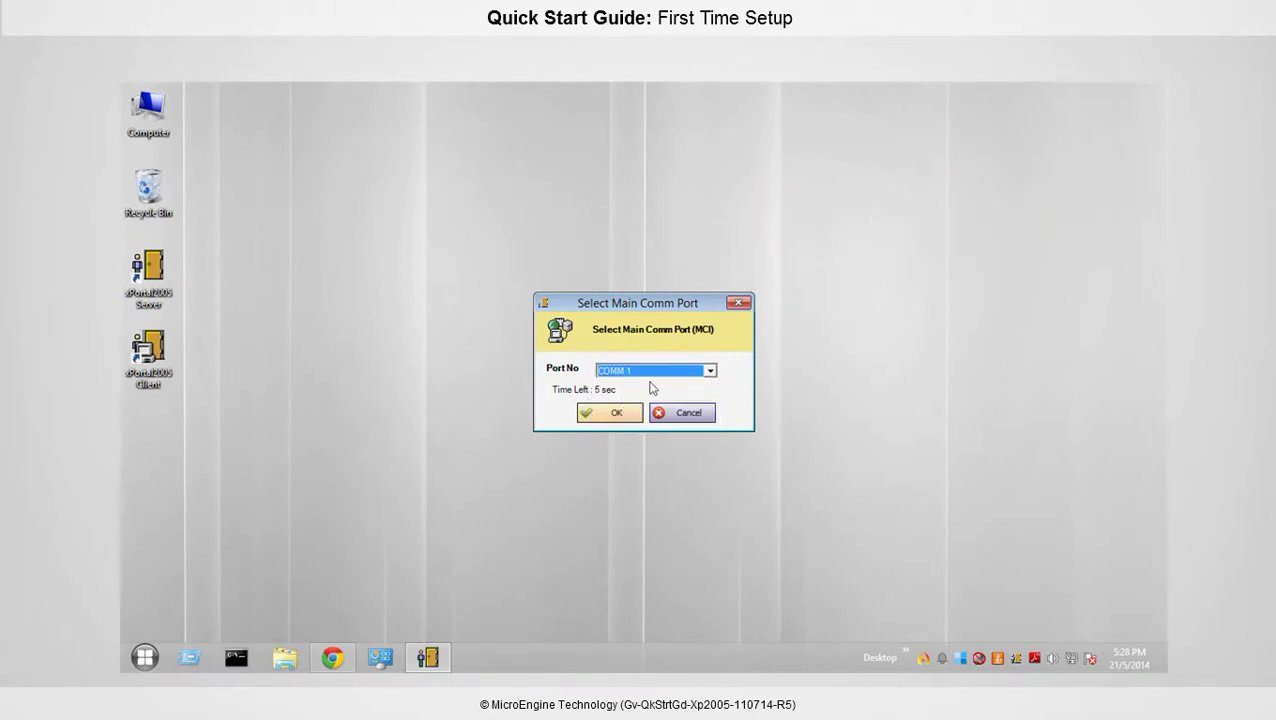
left_click(630, 416)
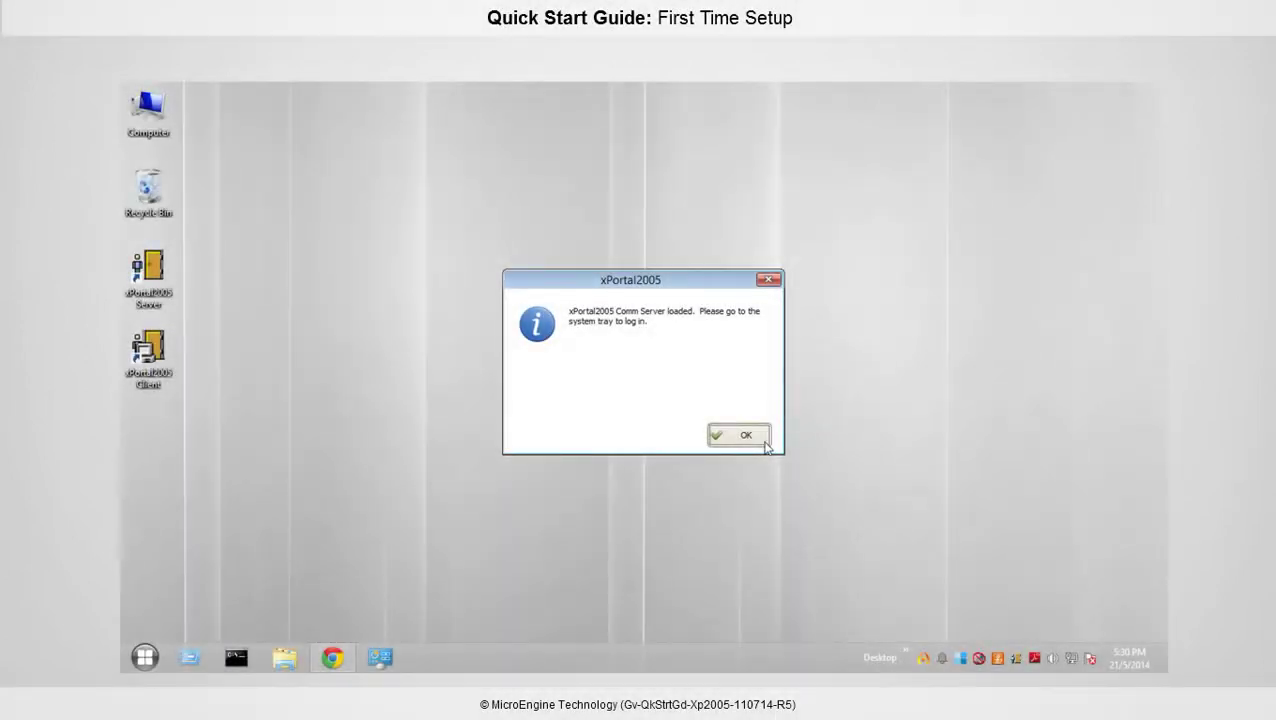
Dismiss the loaded notice and log in to the Server from the tray with the default manager credentials
left_click(745, 435)
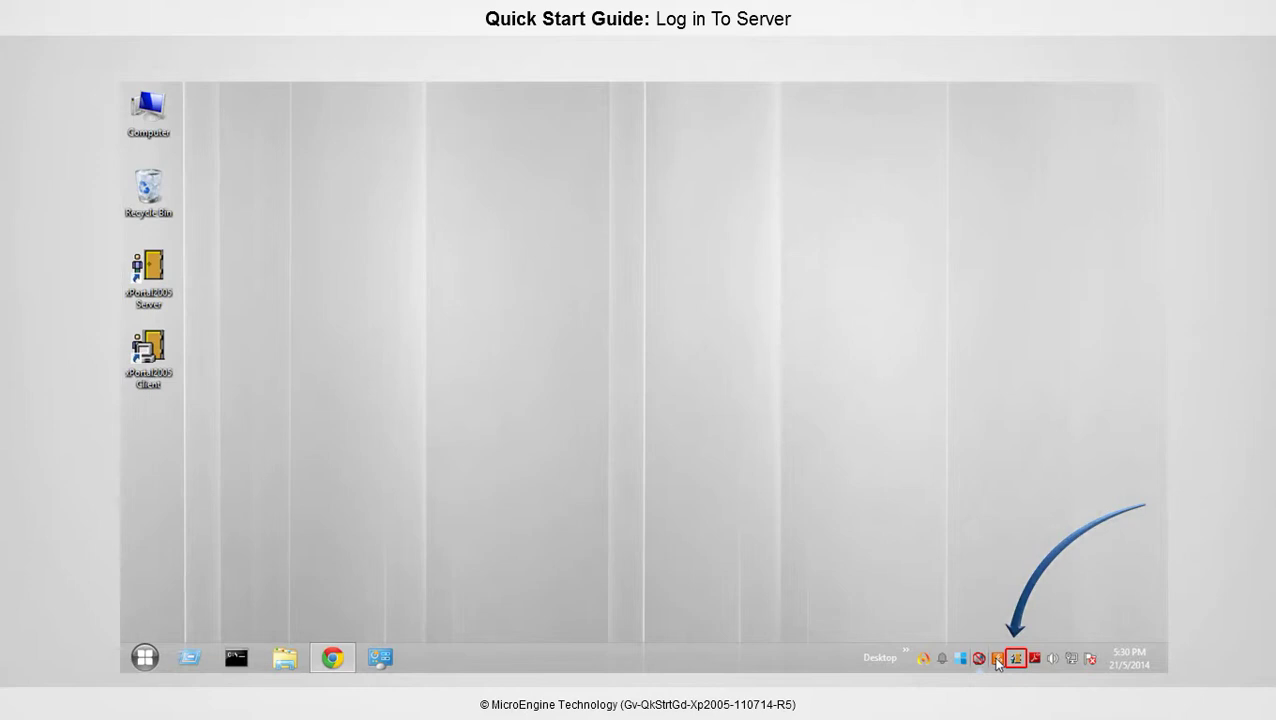
right_click(1014, 658)
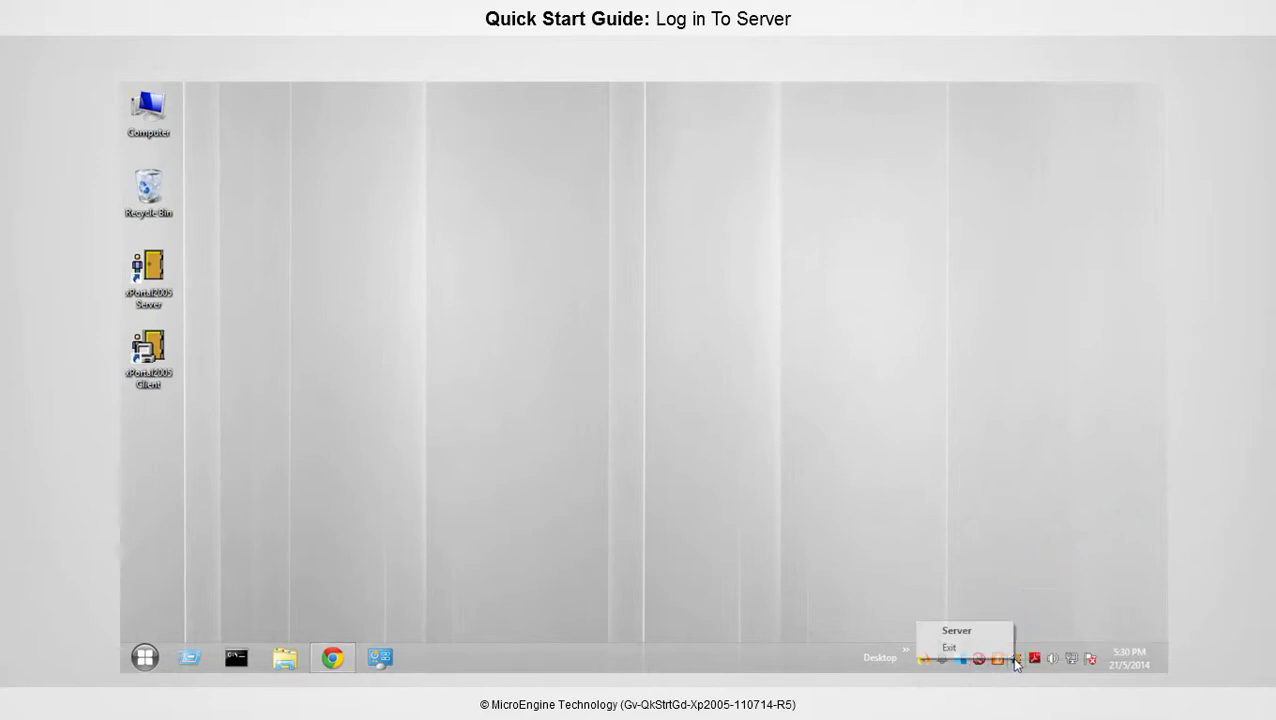
left_click(958, 630)
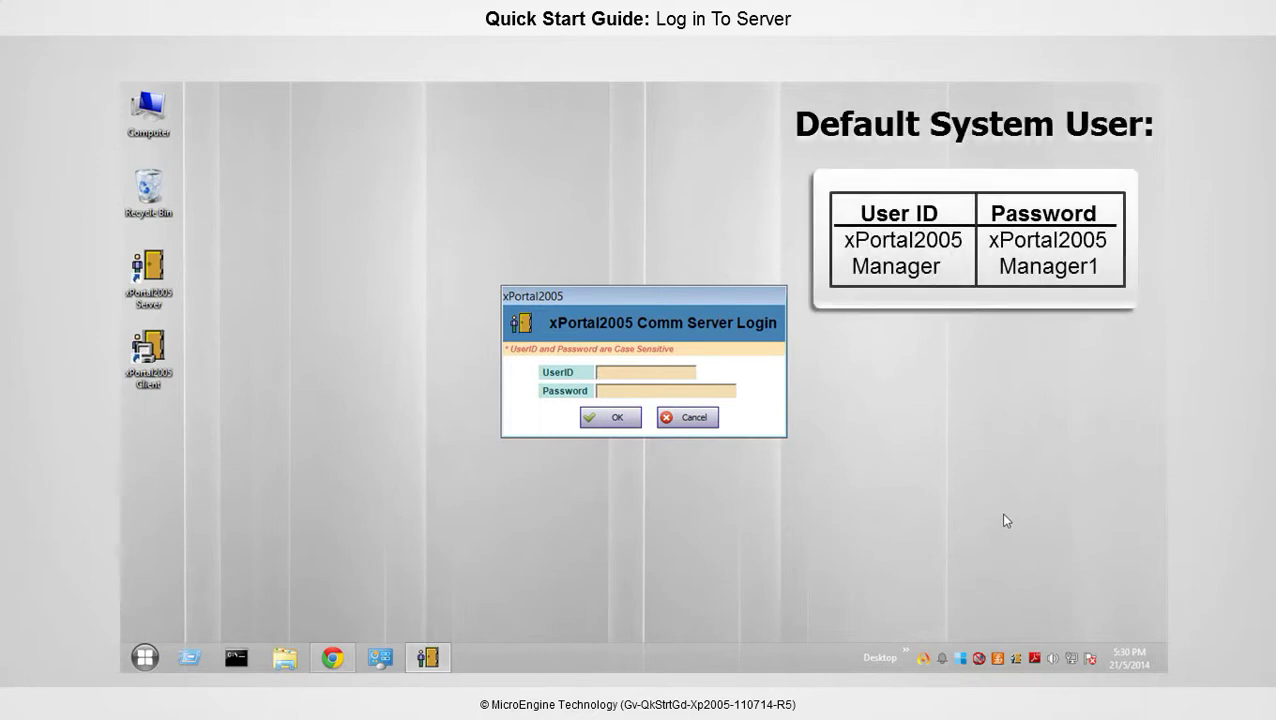
left_click(616, 373)
type("xPortal2005")
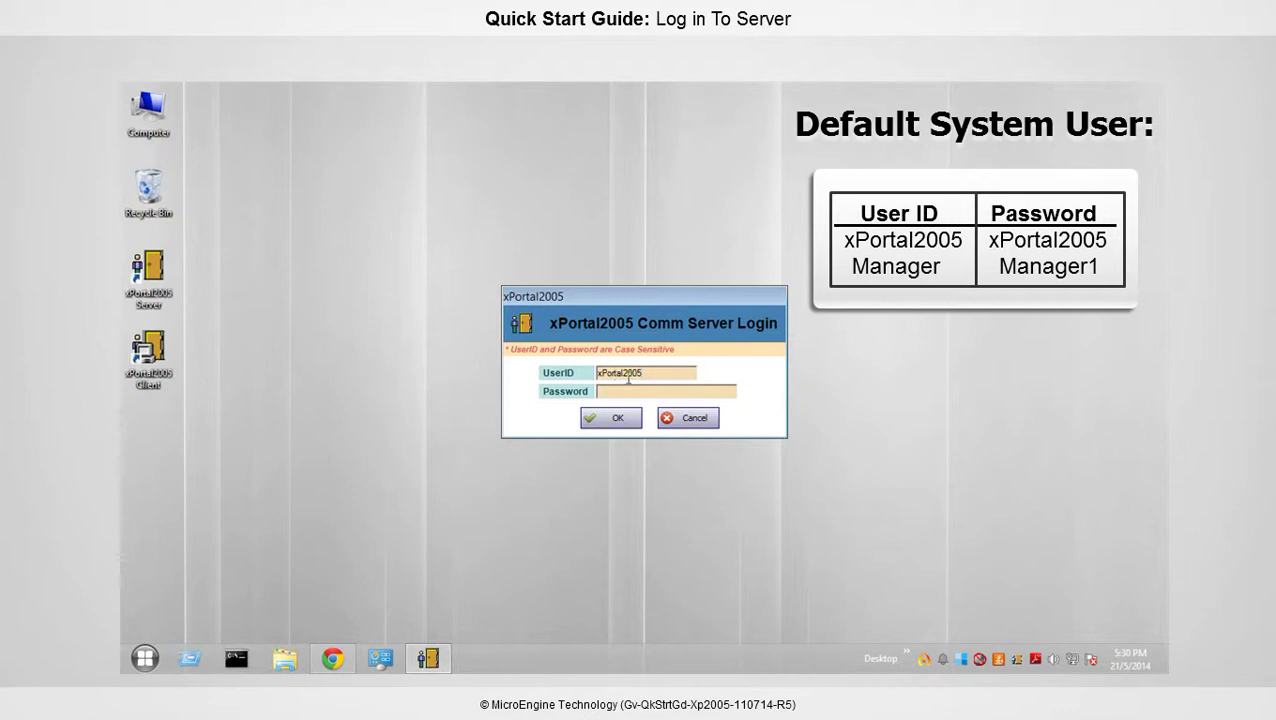
type("Manager1")
left_click(613, 417)
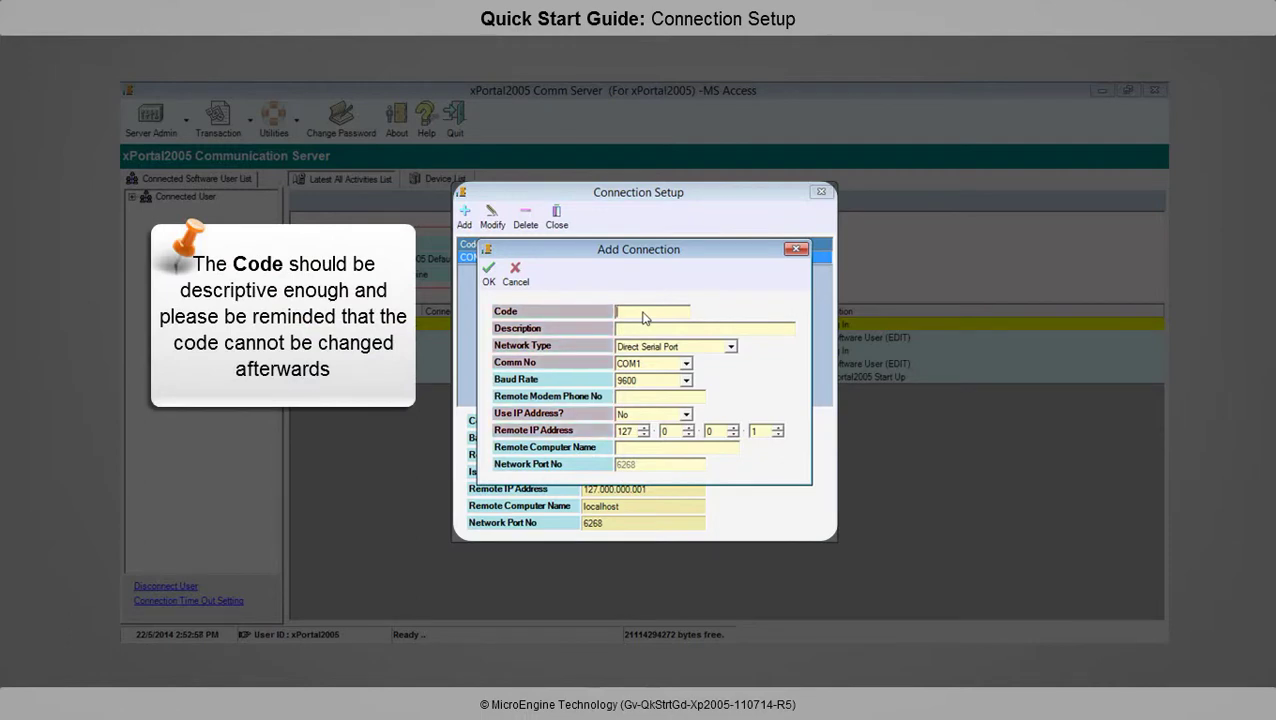
Enter connection code LAN 1 with description 'Lan Connection'
type("LAN 1")
left_click(642, 330)
type("Lan Connection")
Set network type LAN (MV25), Comm No NOT USED and Use IP Address Yes
left_click(658, 346)
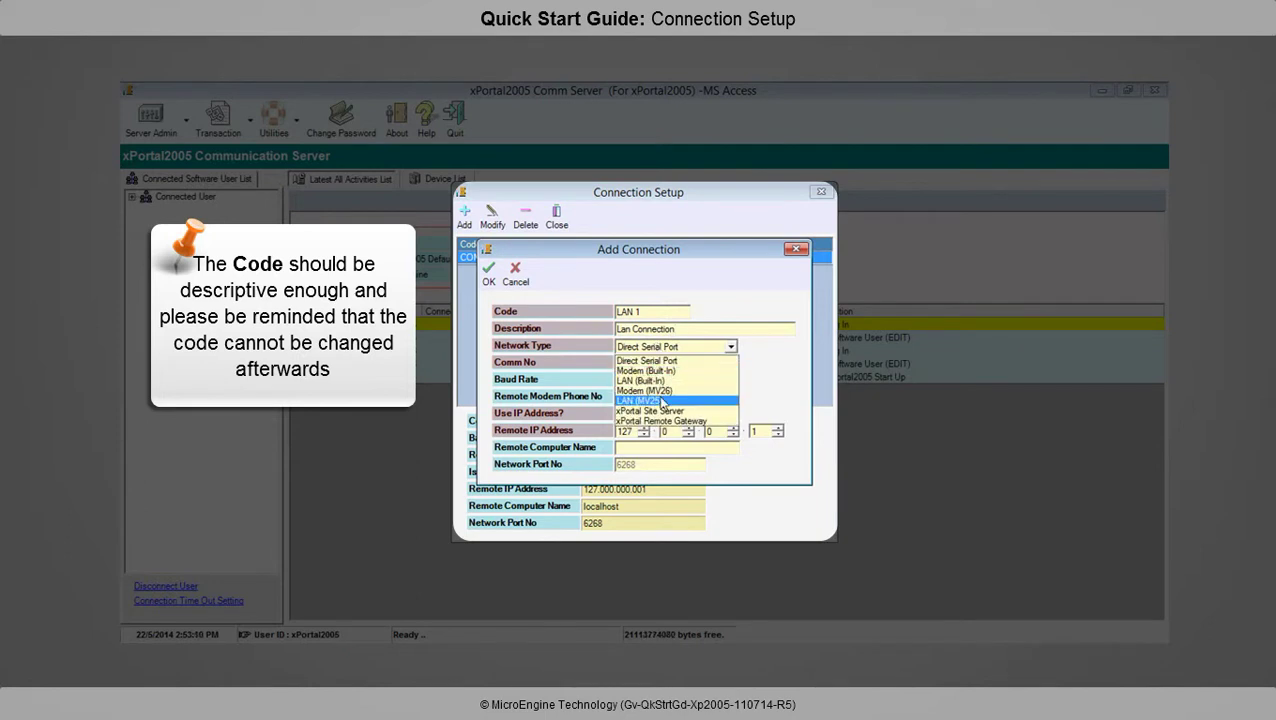
left_click(661, 400)
left_click(669, 363)
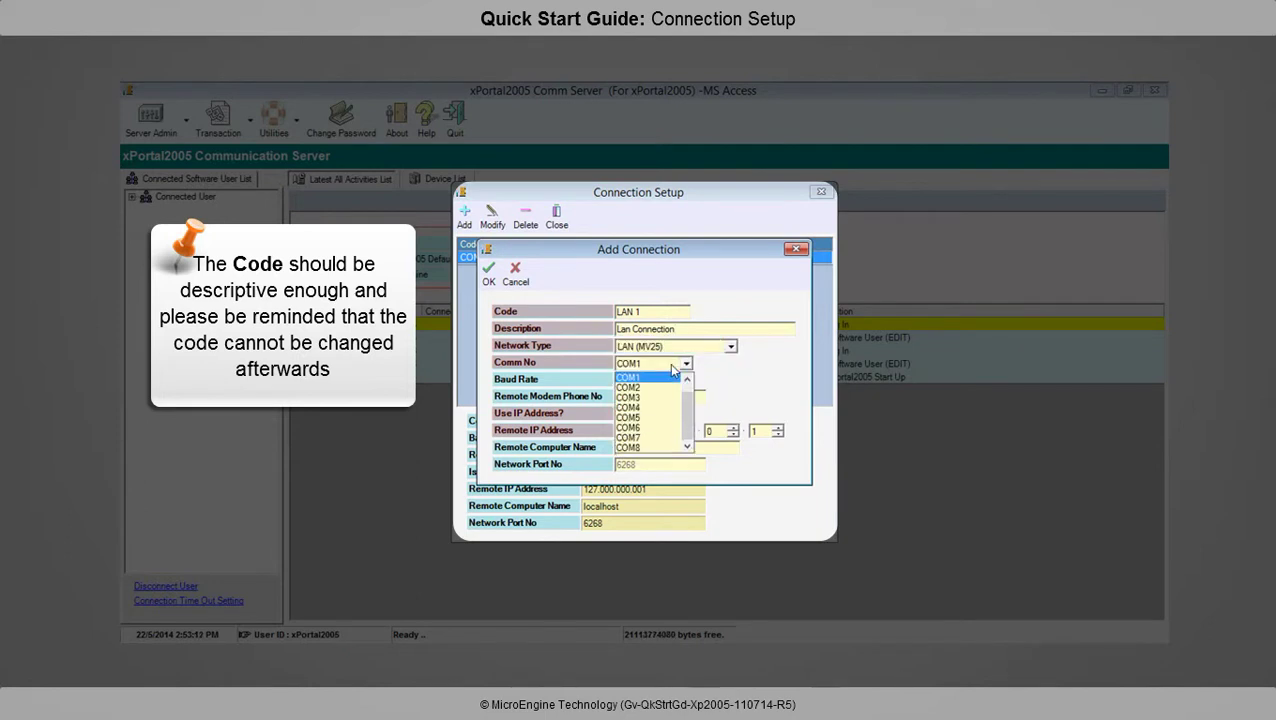
left_click(665, 378)
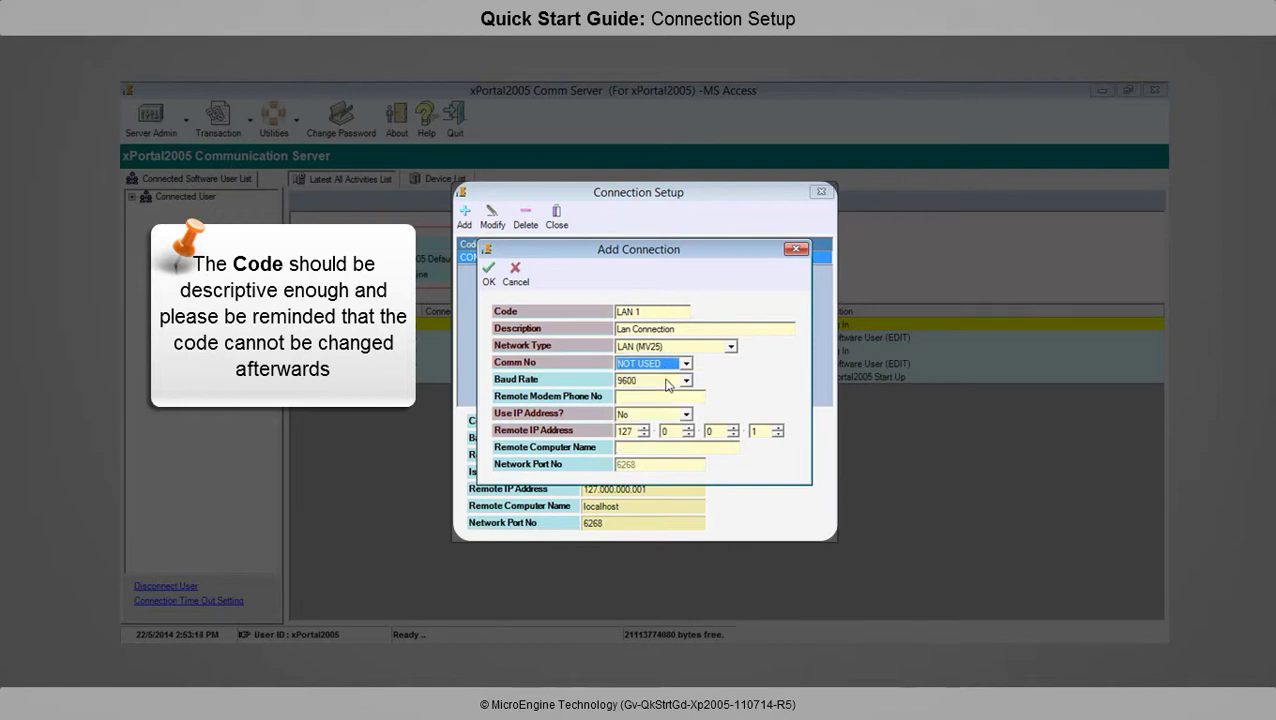
left_click(684, 416)
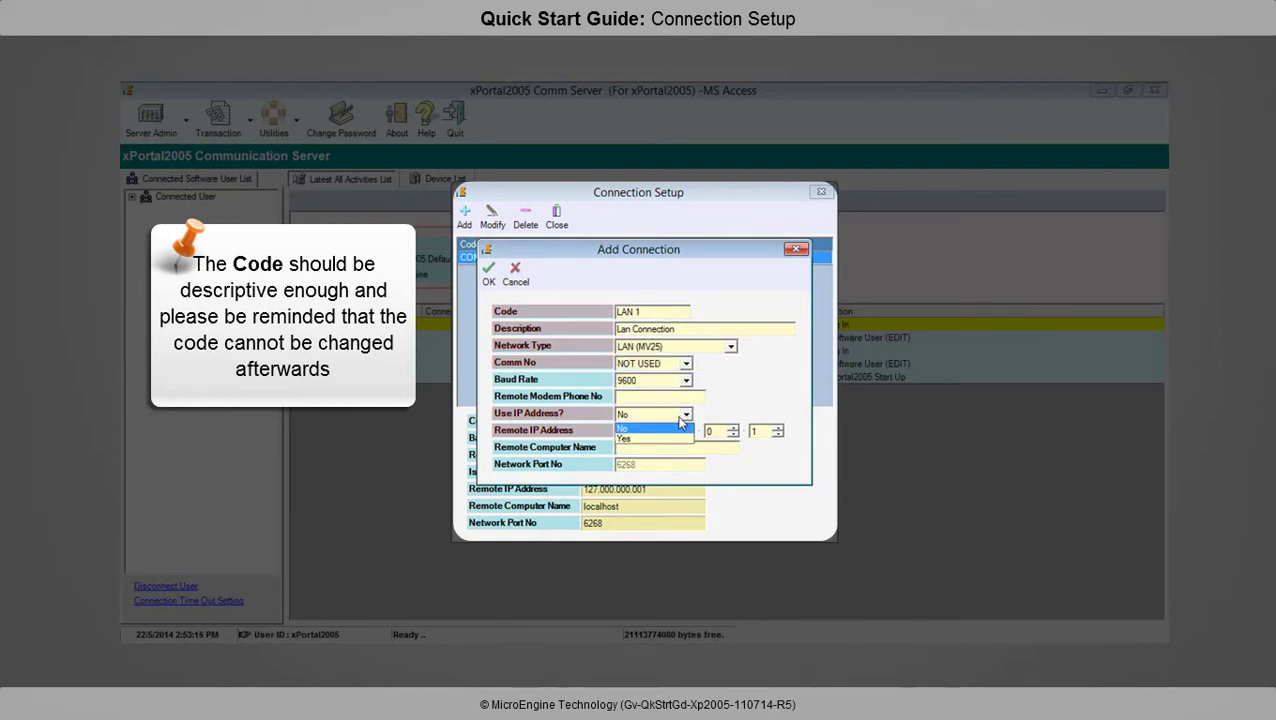
left_click(650, 441)
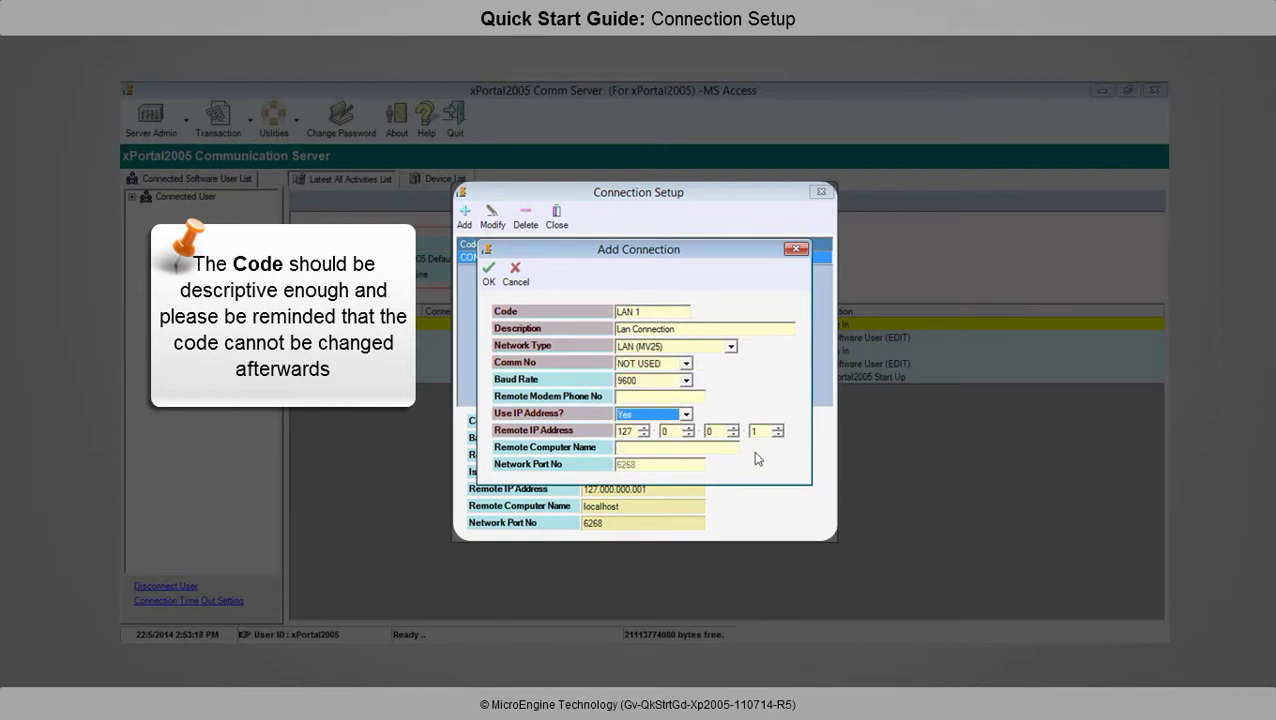
left_click(463, 551)
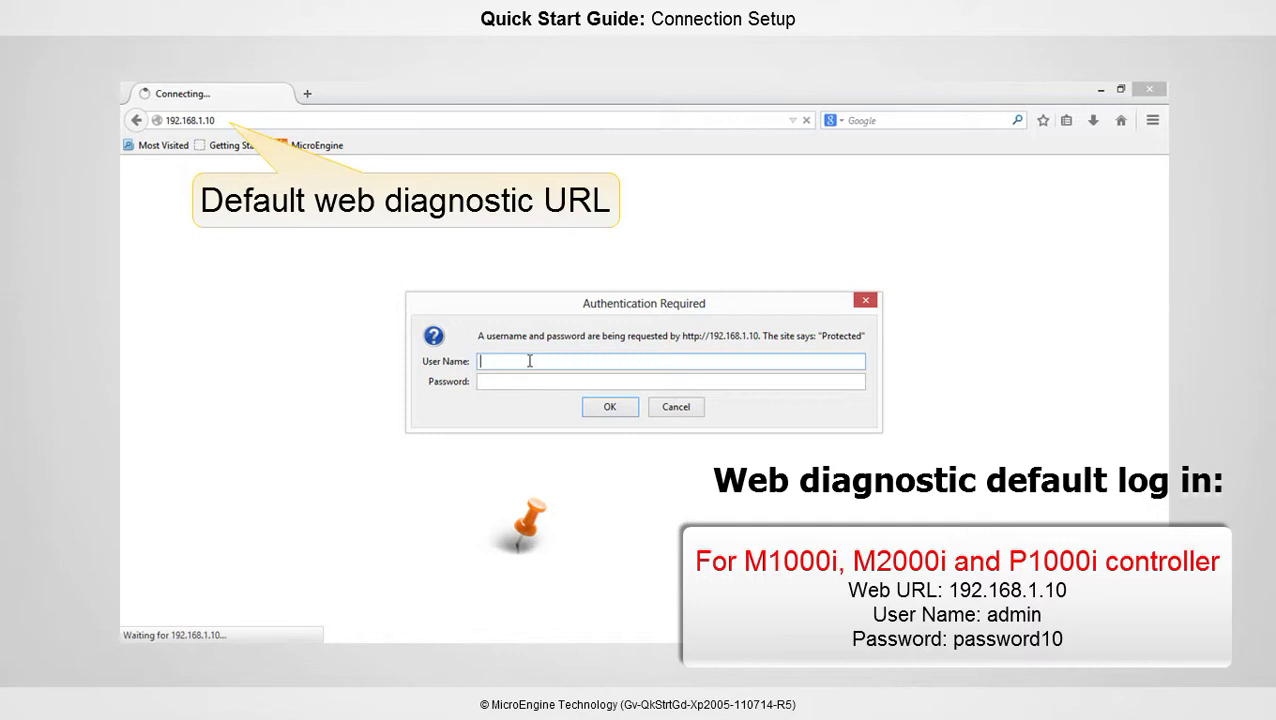
Log in to the web diagnostic with the admin account and open Configuration > Network
type("admin")
left_click(536, 377)
type("password10")
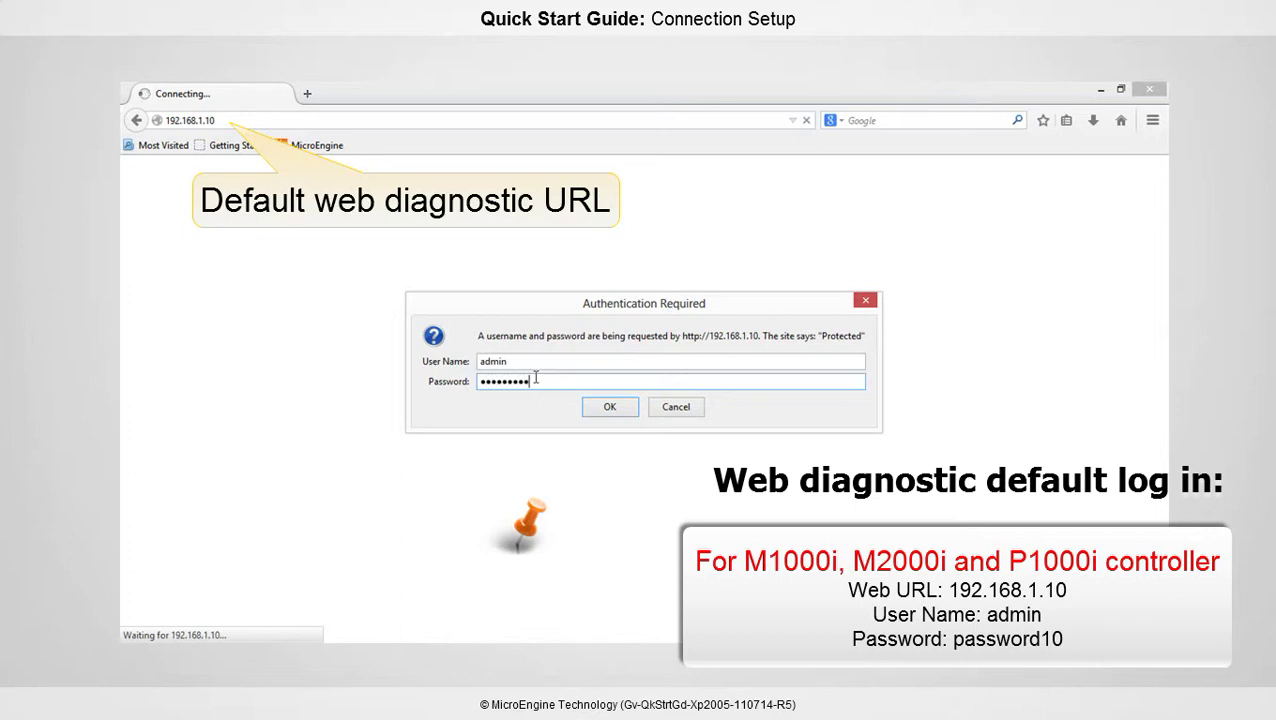
left_click(604, 407)
mouse_move(533, 218)
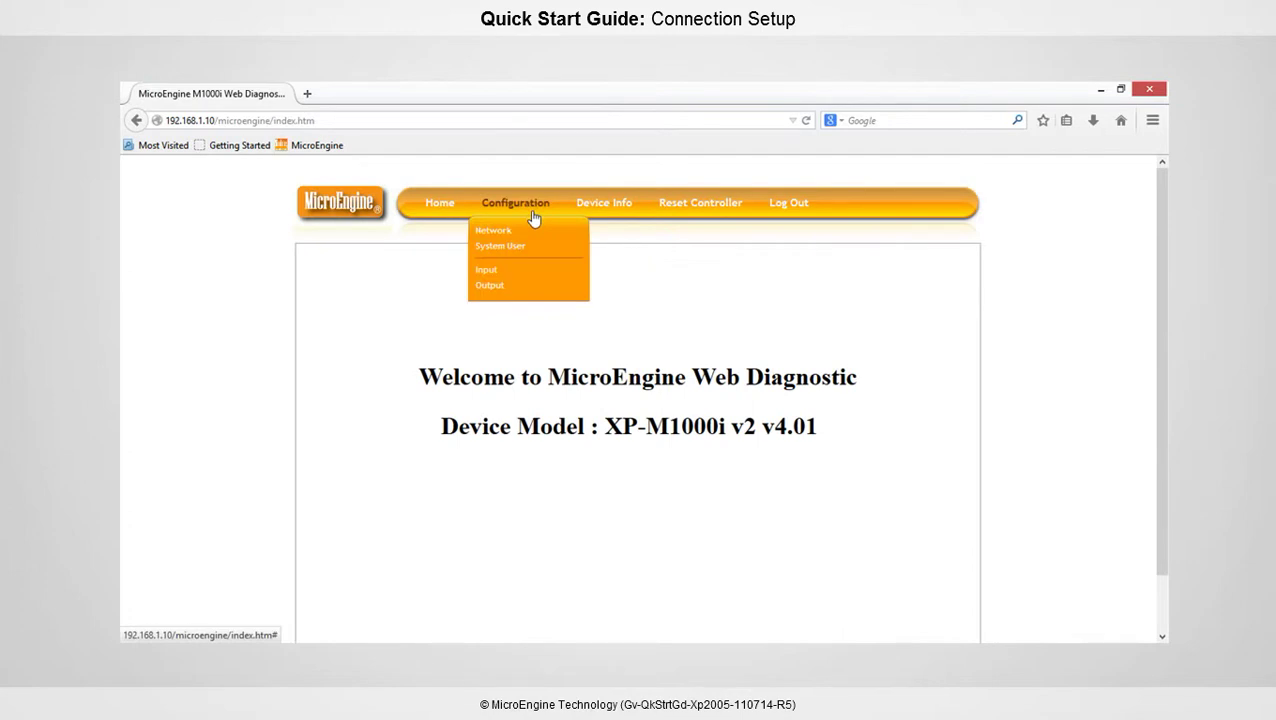
left_click(530, 233)
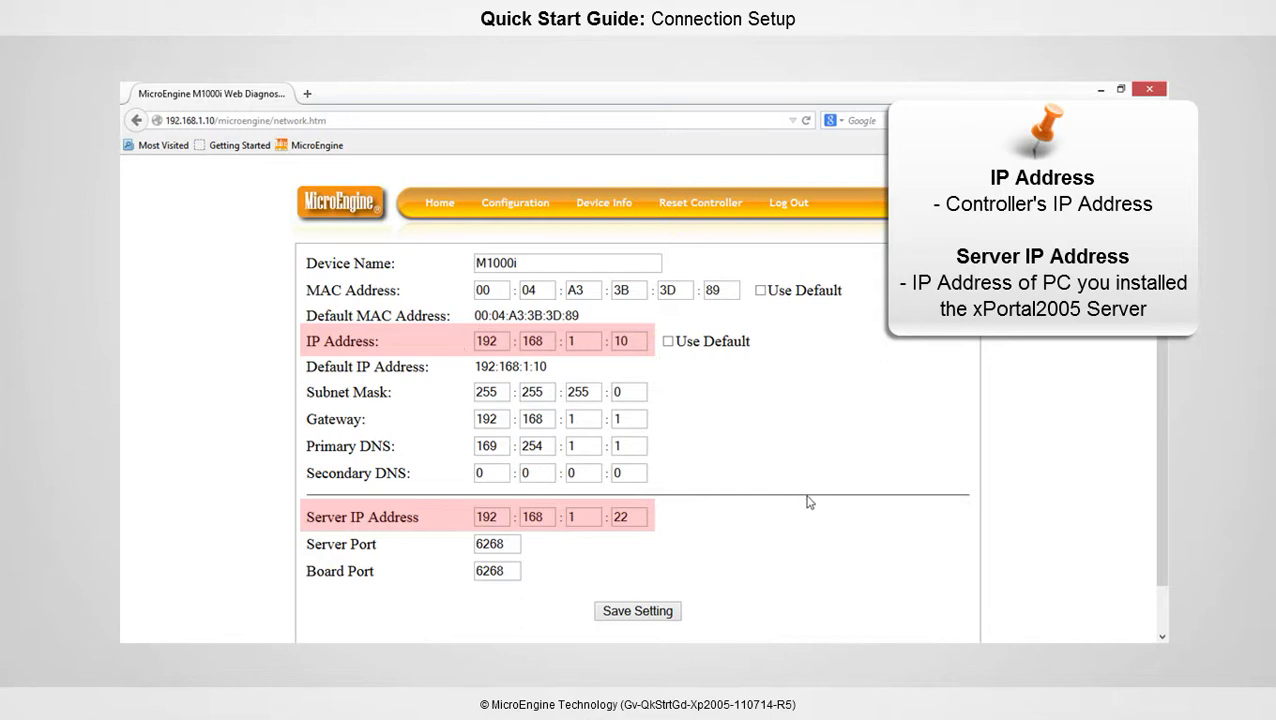
Ping 192.168.1.14 to confirm it is free, then set the controller IP to 192.168.1.14
type("ping")
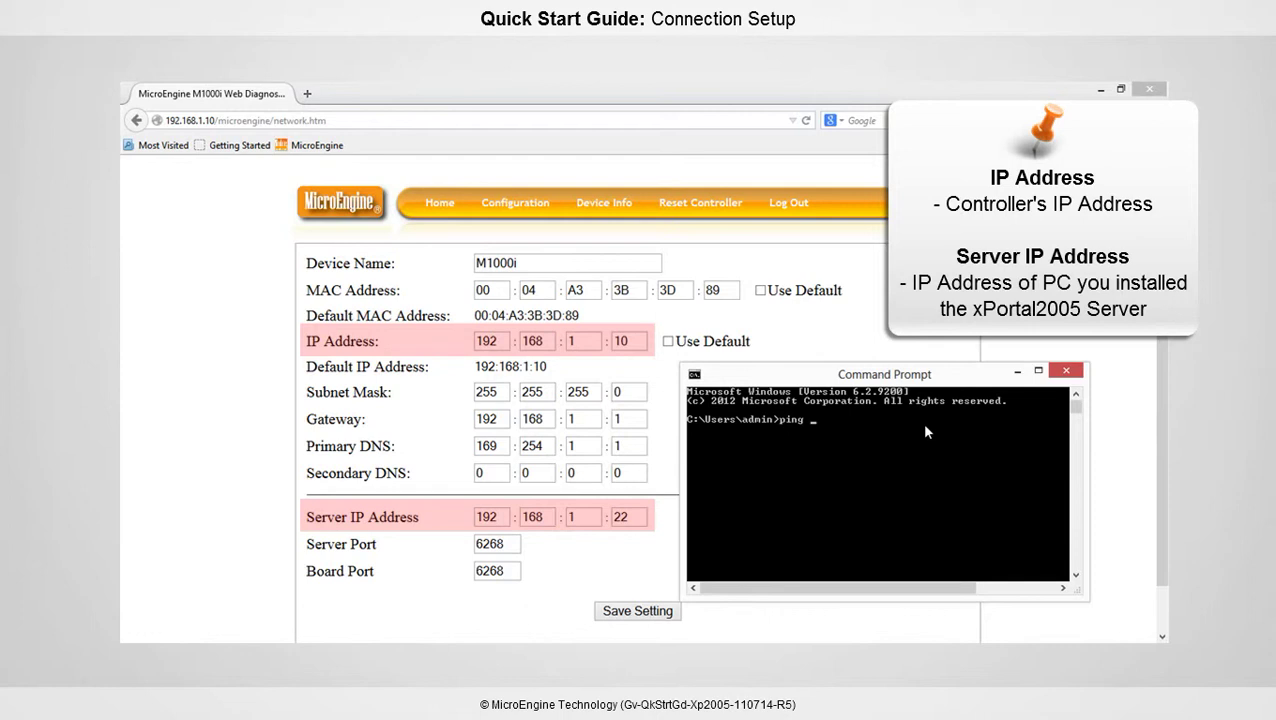
type(" 192.168.1.14")
key("Return")
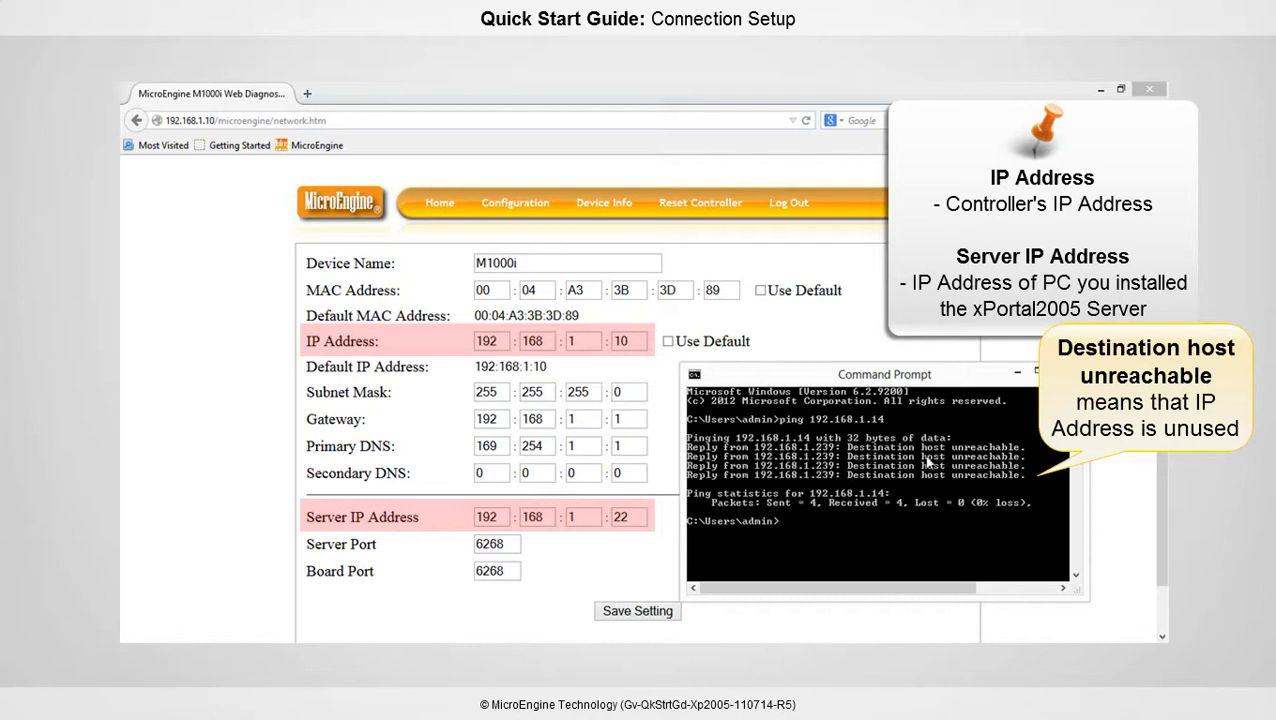
left_click(1017, 373)
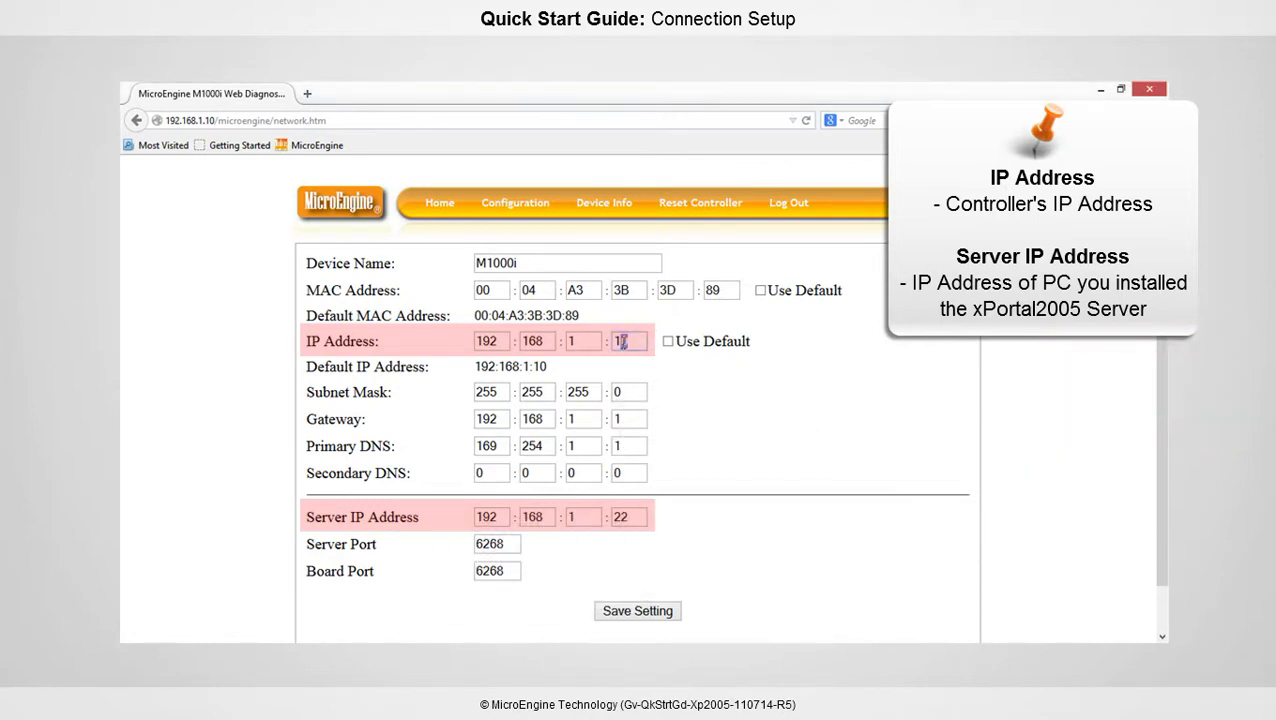
type("4")
left_click(787, 438)
Run ipconfig to find the PC address and set the server IP to 192.168.1.239
key("alt+Tab")
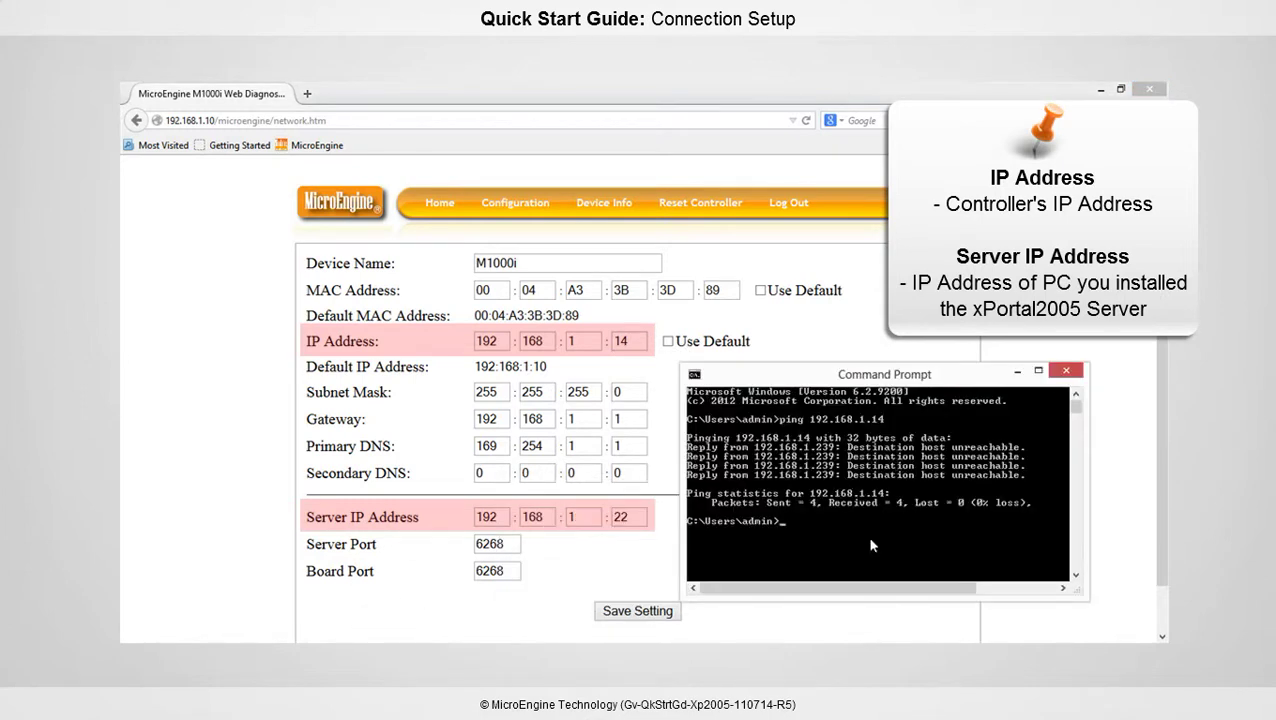
type("ipconfig")
key("Return")
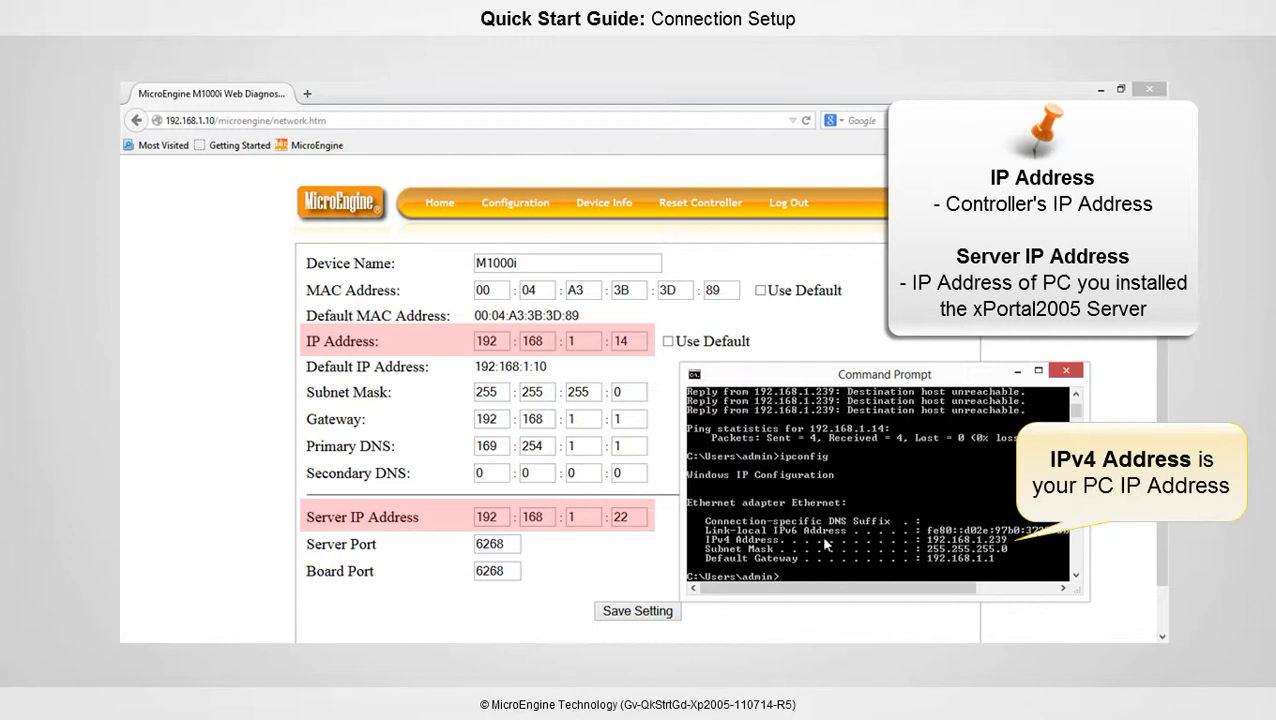
double_click(617, 518)
type("239")
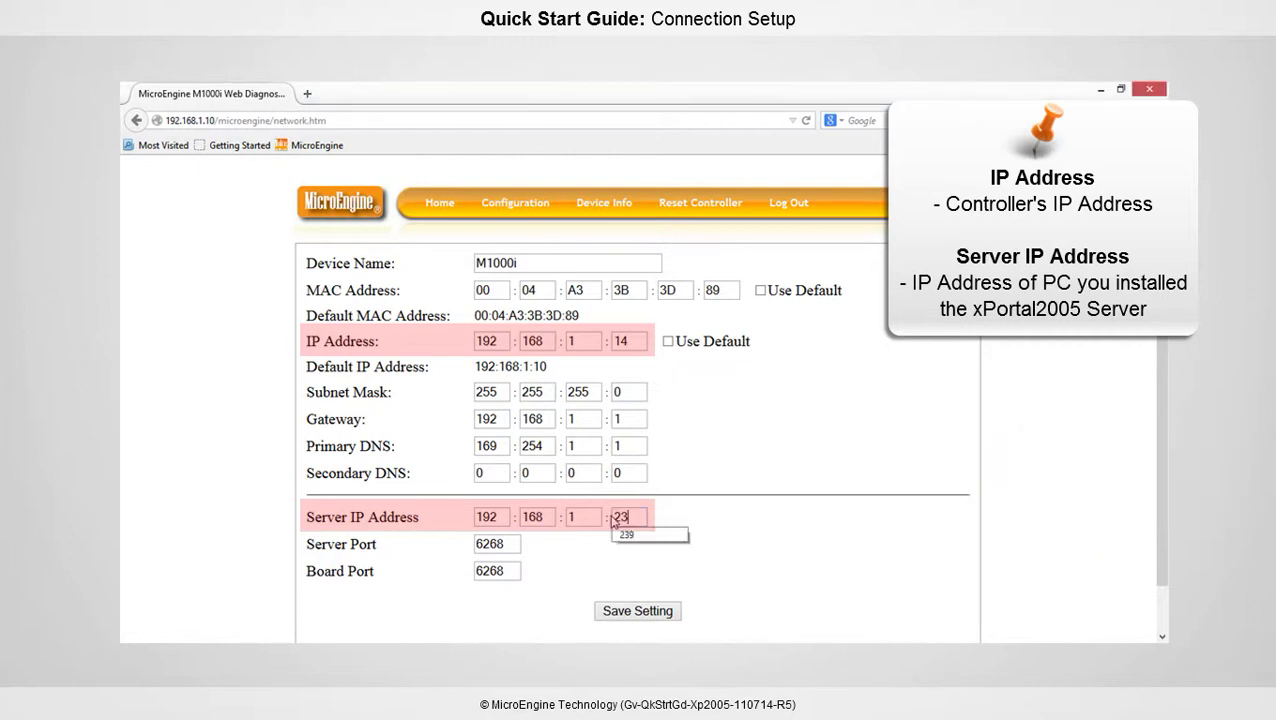
left_click(805, 502)
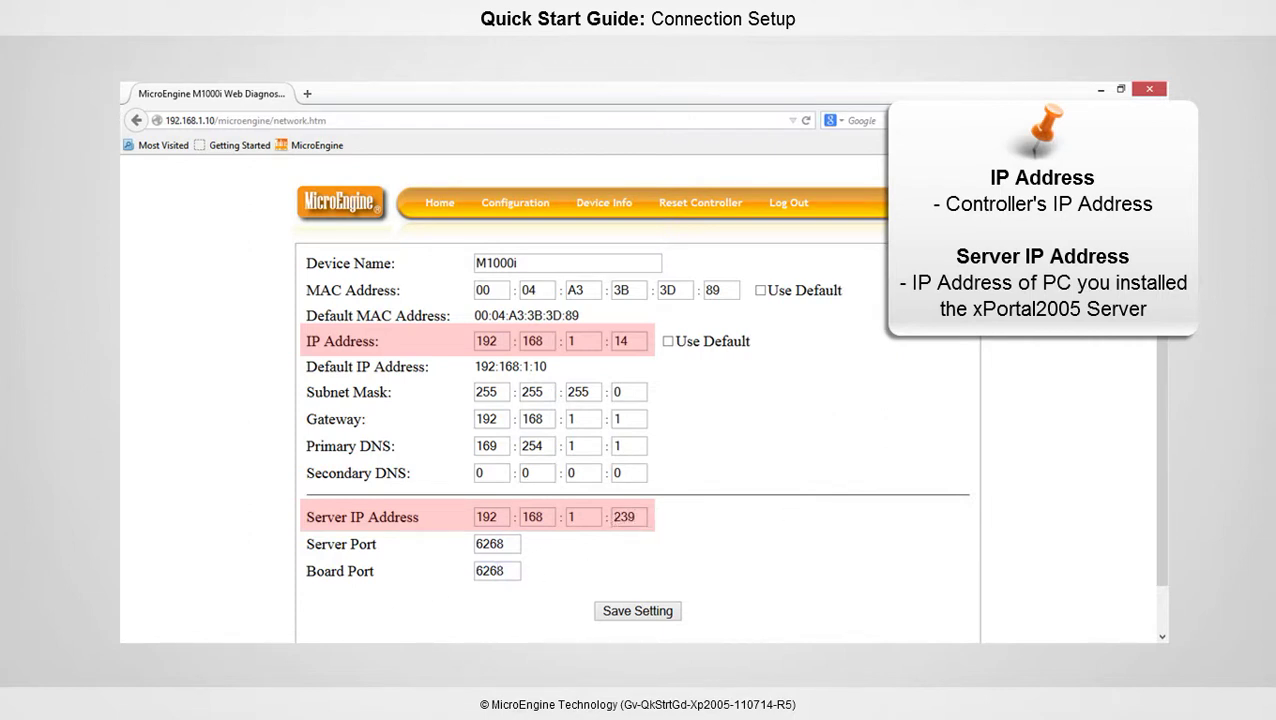
key("alt+Tab")
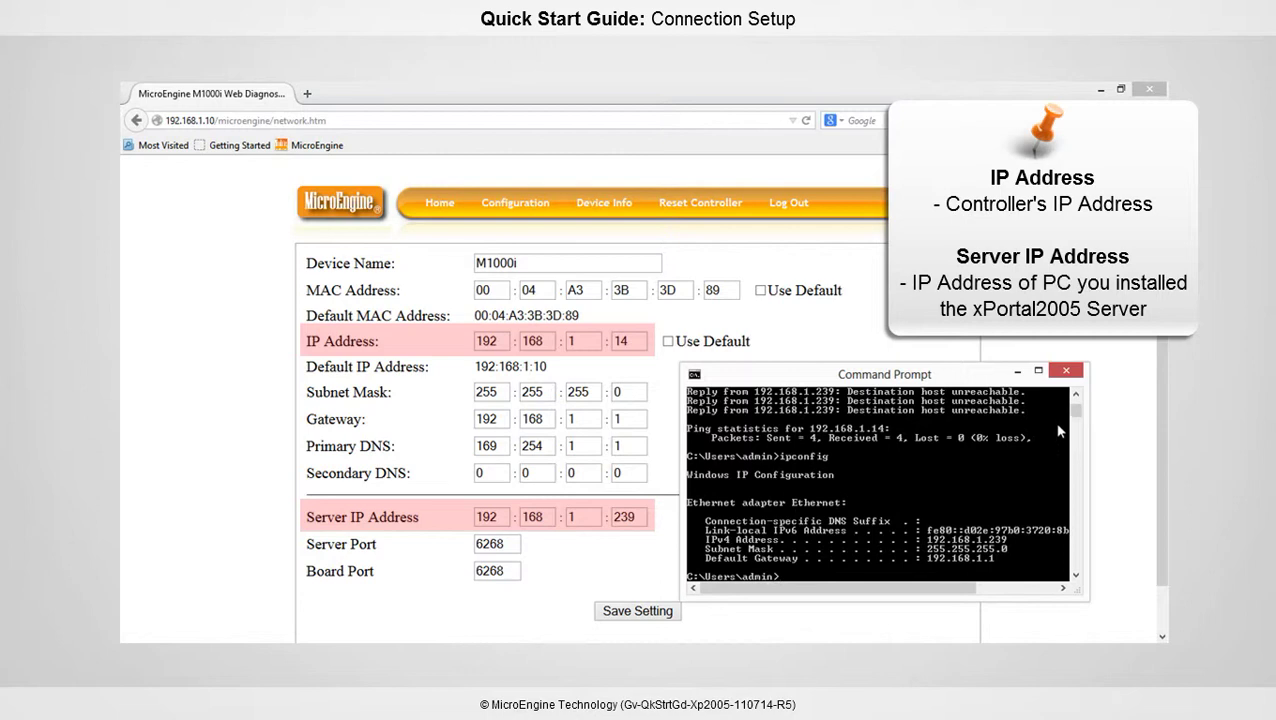
left_click_drag(1076, 413, 1076, 408)
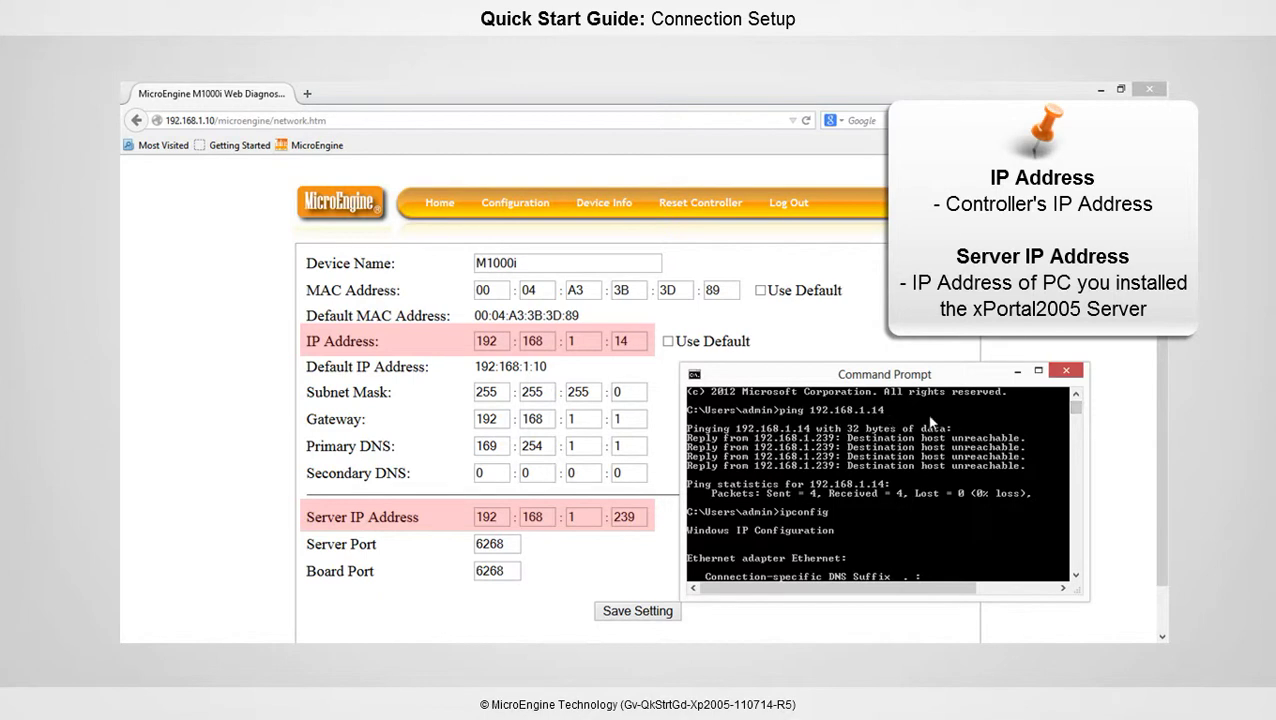
scroll(1066, 416, "down", 4)
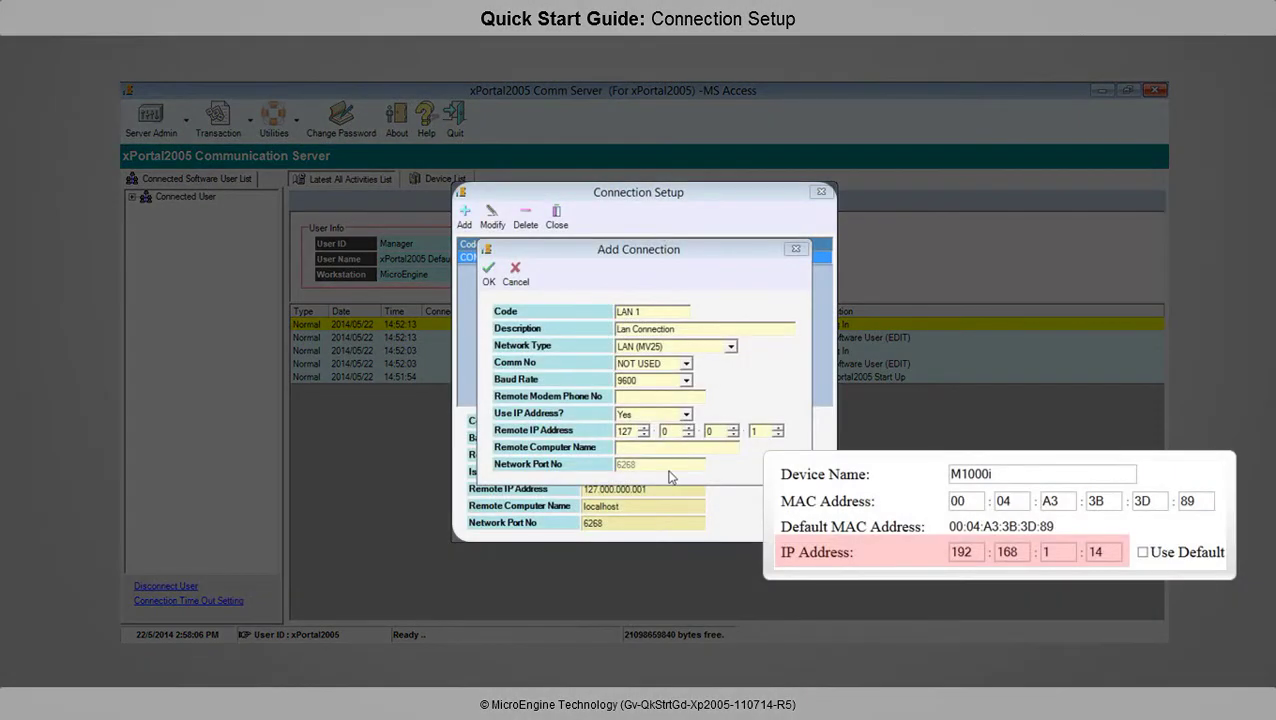
Set the Remote IP Address to 192.168.1.14 and save the LAN 1 connection
left_click(630, 430)
type("192")
left_click(667, 431)
type("168")
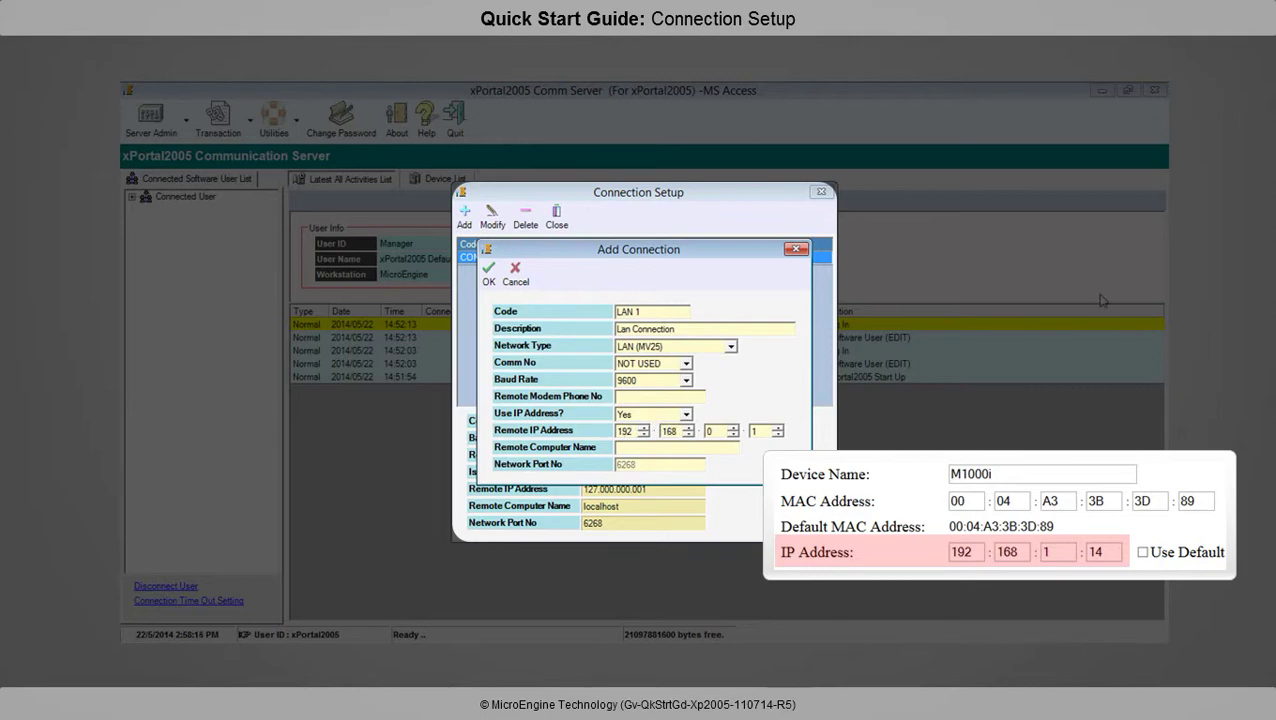
key("Tab")
type("1")
left_click(764, 426)
type("14")
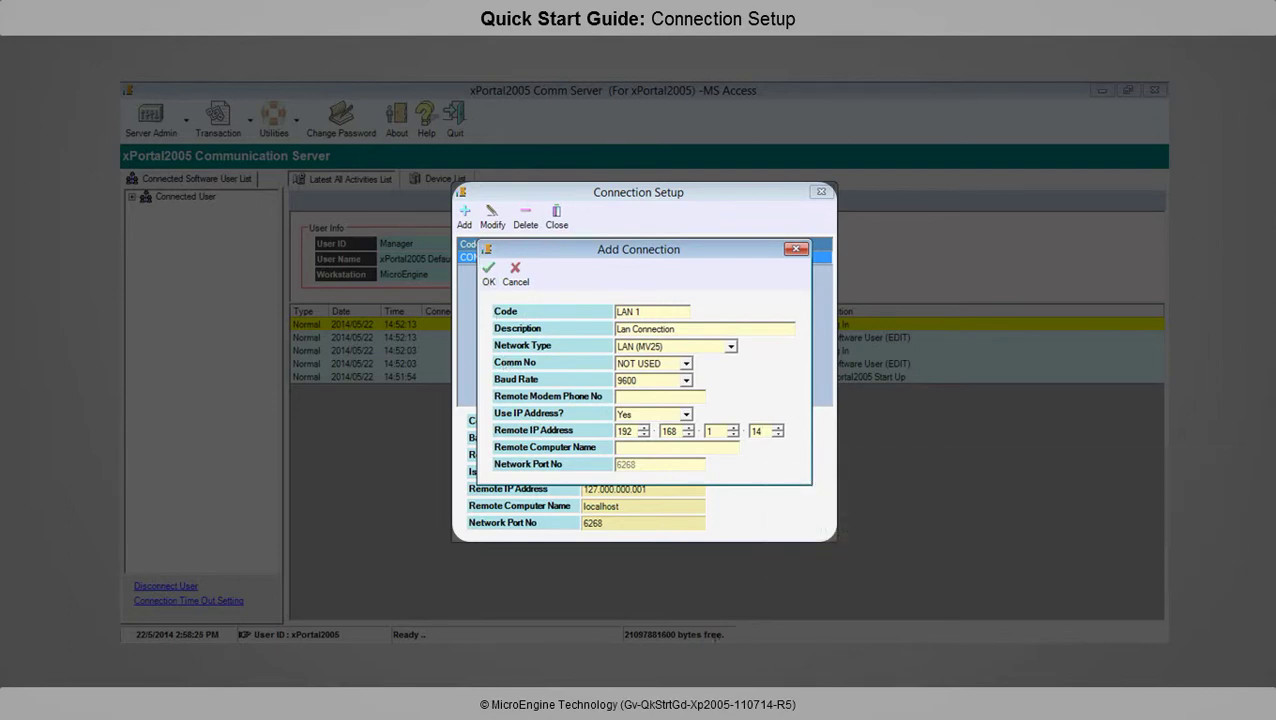
left_click(489, 272)
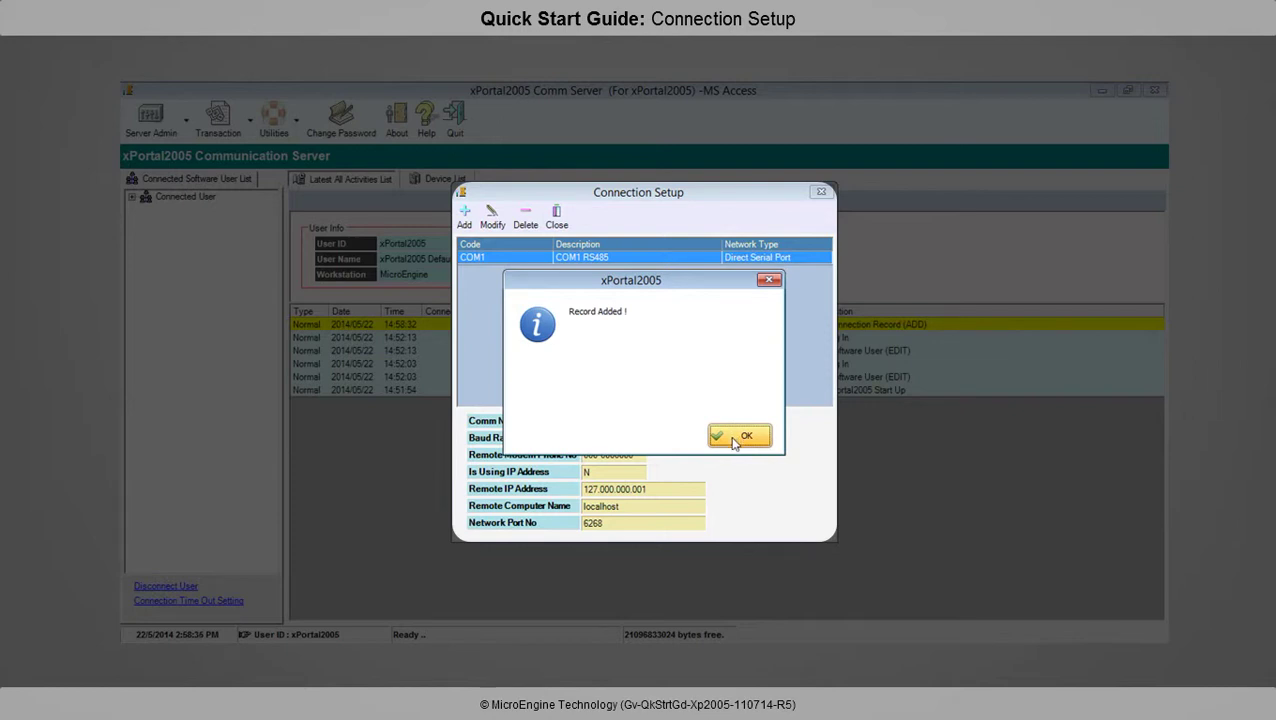
left_click(735, 437)
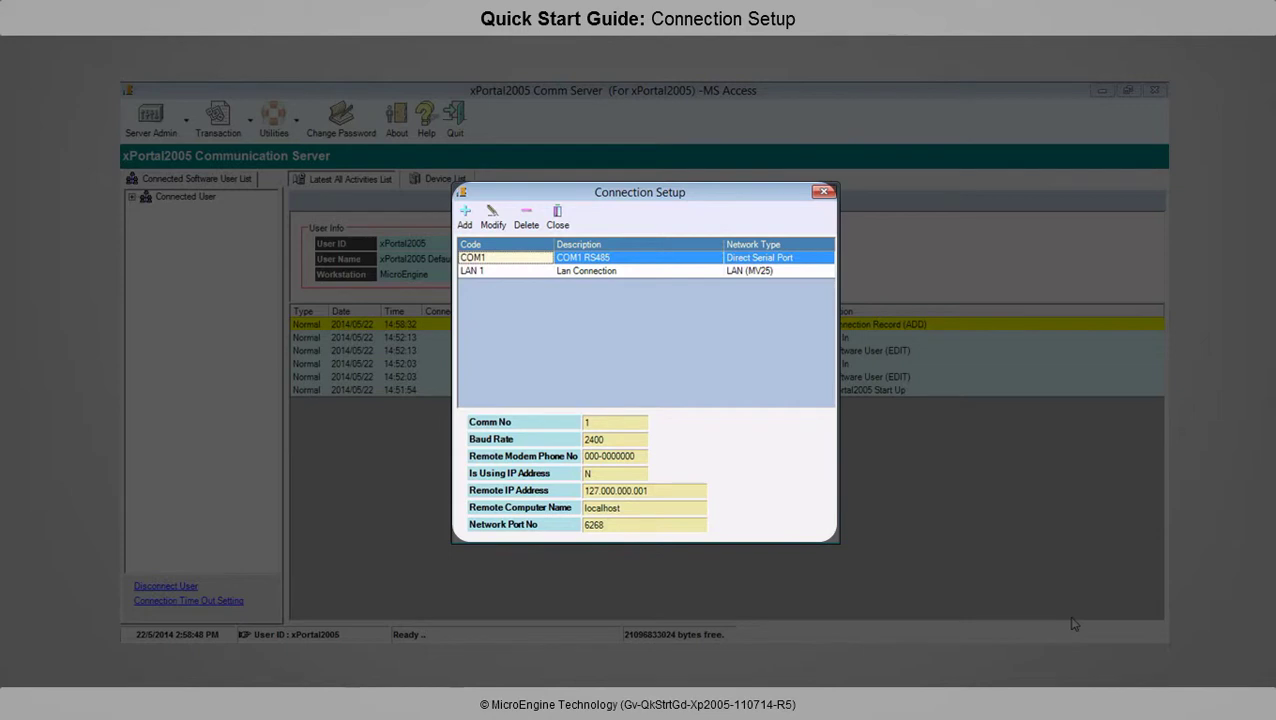
Re-save the COM1 connection unchanged: Direct Serial Port, COM1, 2400 baud
key("Return")
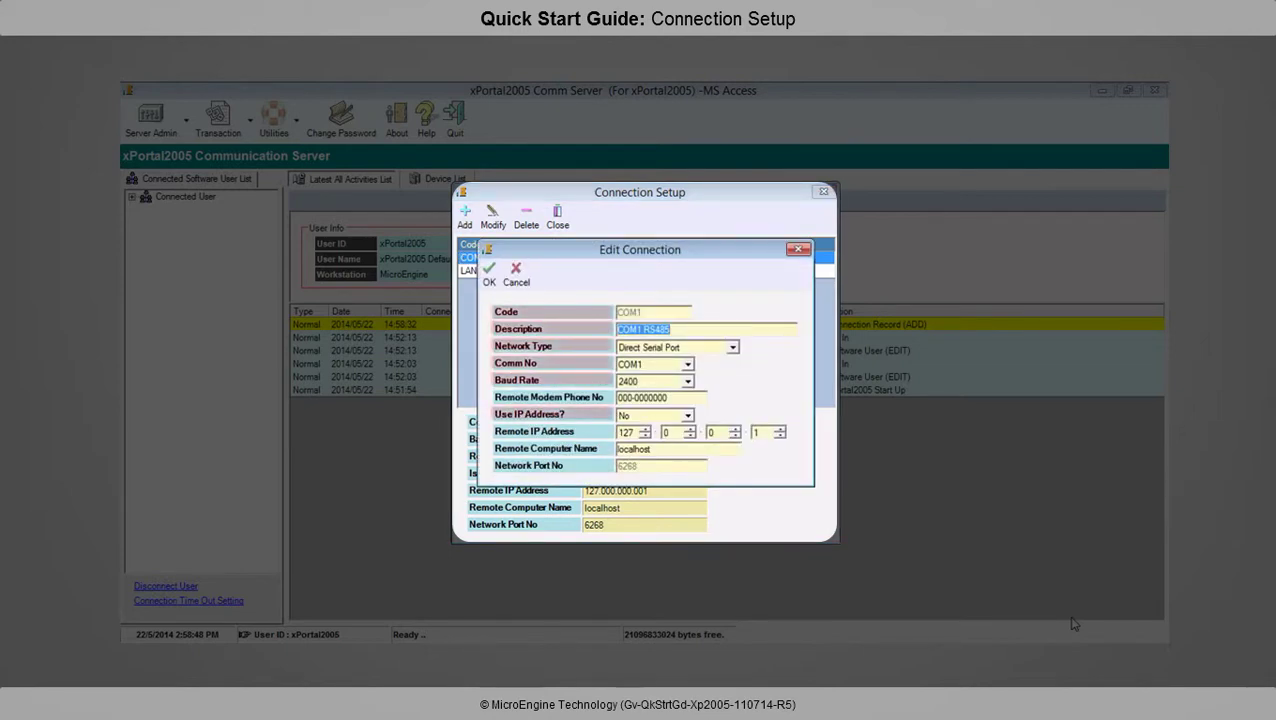
key("End")
key("Tab")
key("alt+Down")
key("Return")
key("Tab")
key("alt+Down")
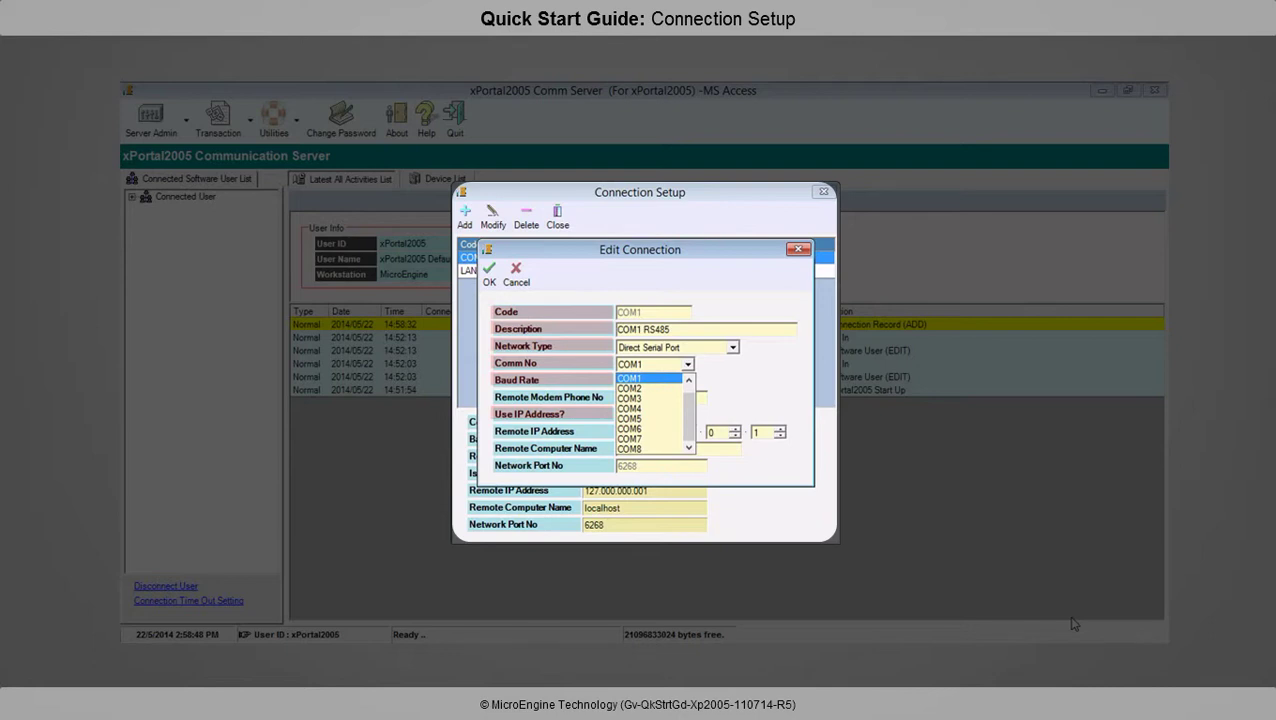
key("Return")
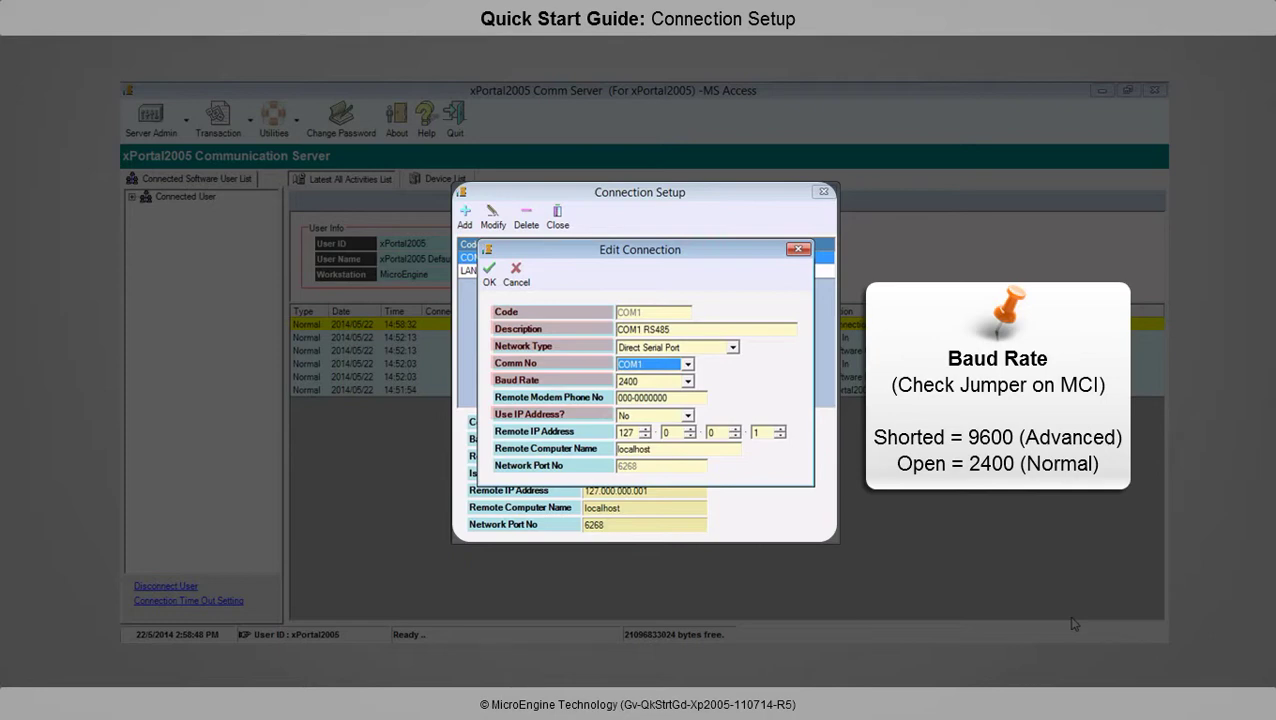
key("Tab")
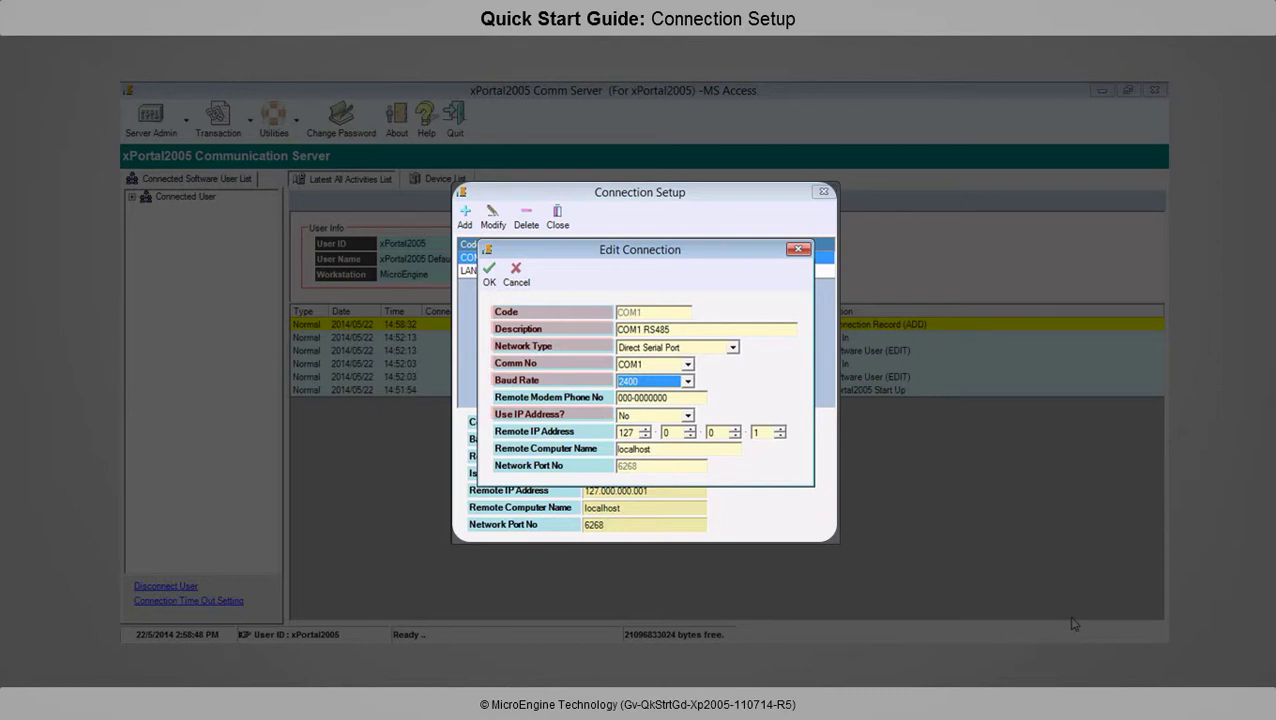
key("Return")
key("Return")
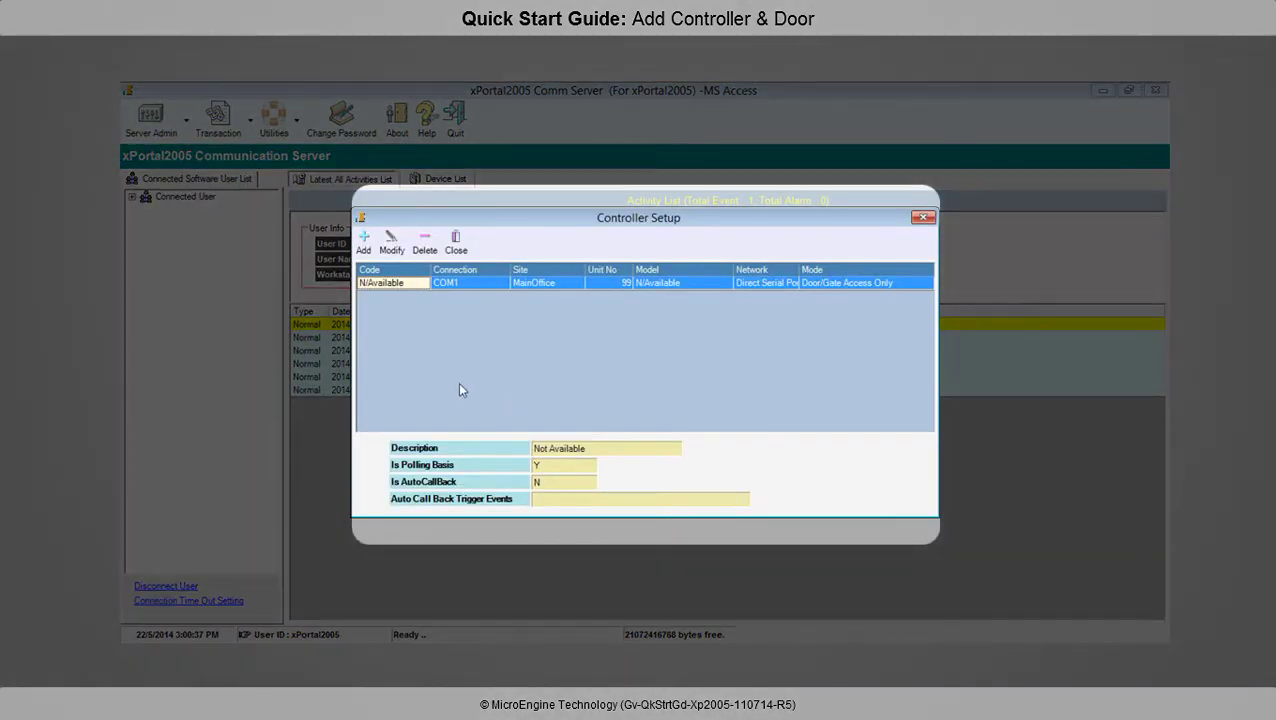
Add controller GF Ctrl, 'Ground Floor Controller', at site MainOffice on connection LAN 1
left_click(363, 242)
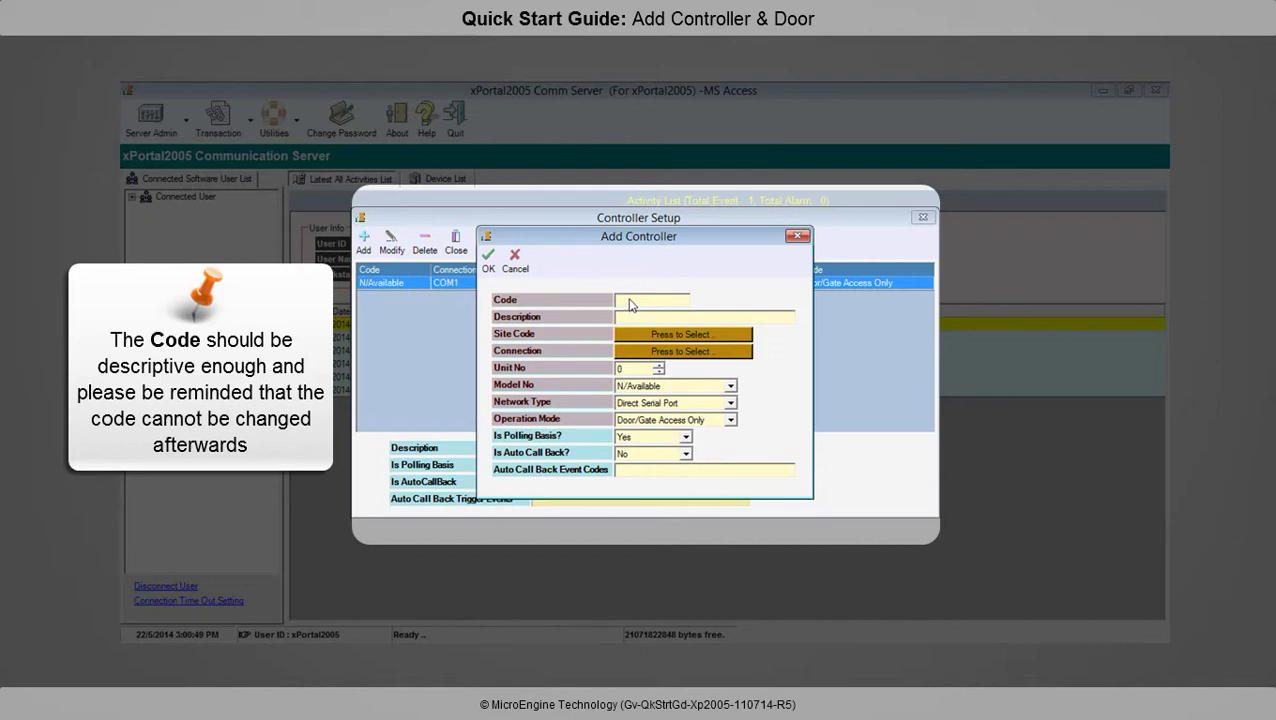
type("GF")
type(" Ct")
type("rl")
type("Groun")
type("d Floor C")
type("ontroller")
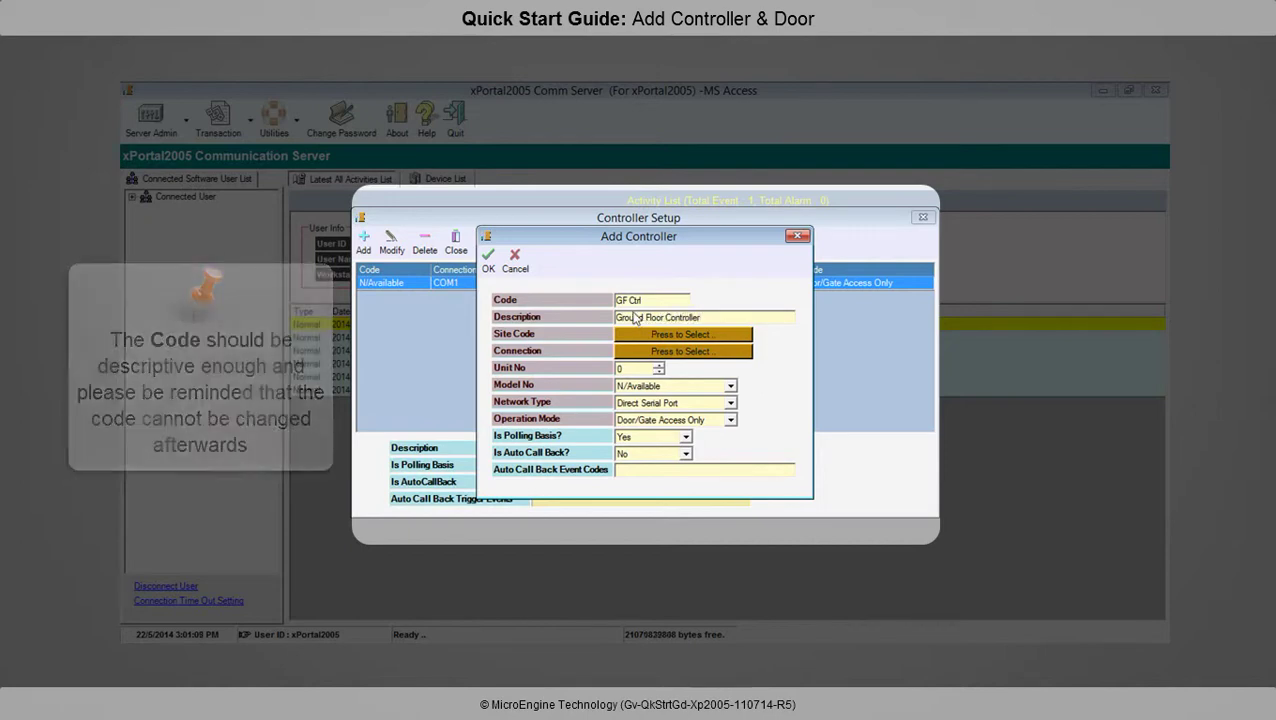
left_click(682, 334)
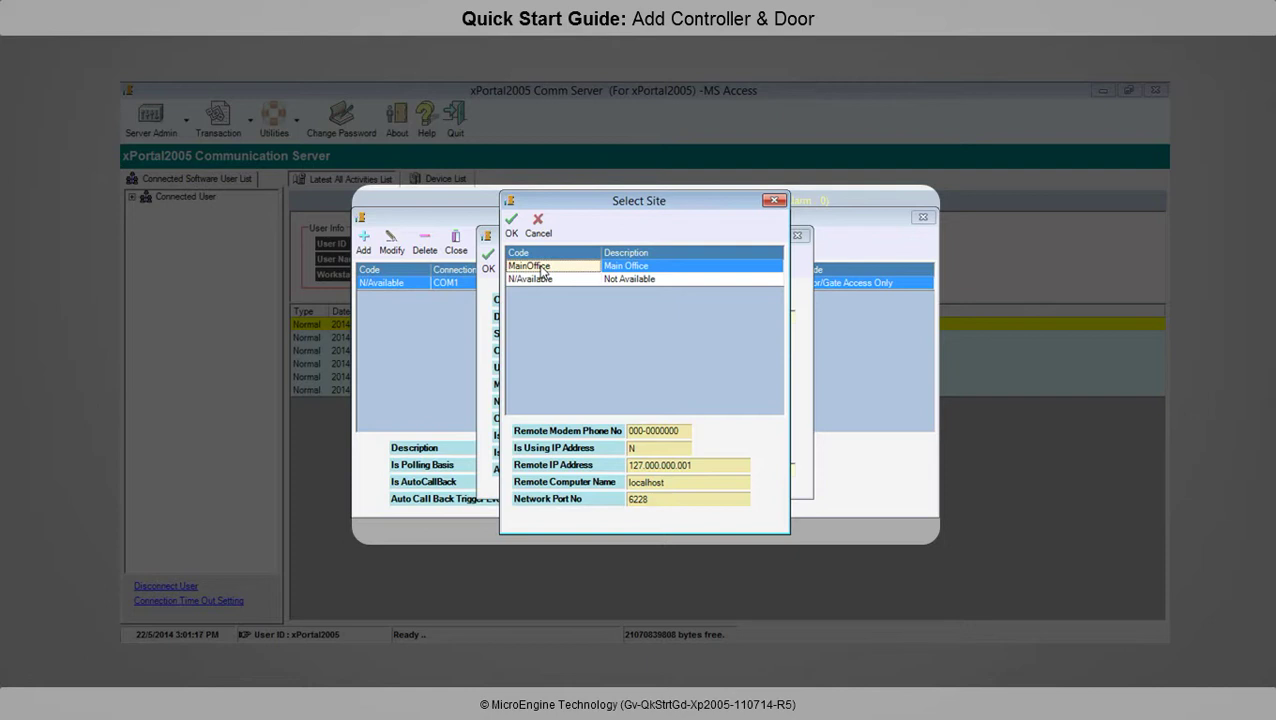
double_click(548, 268)
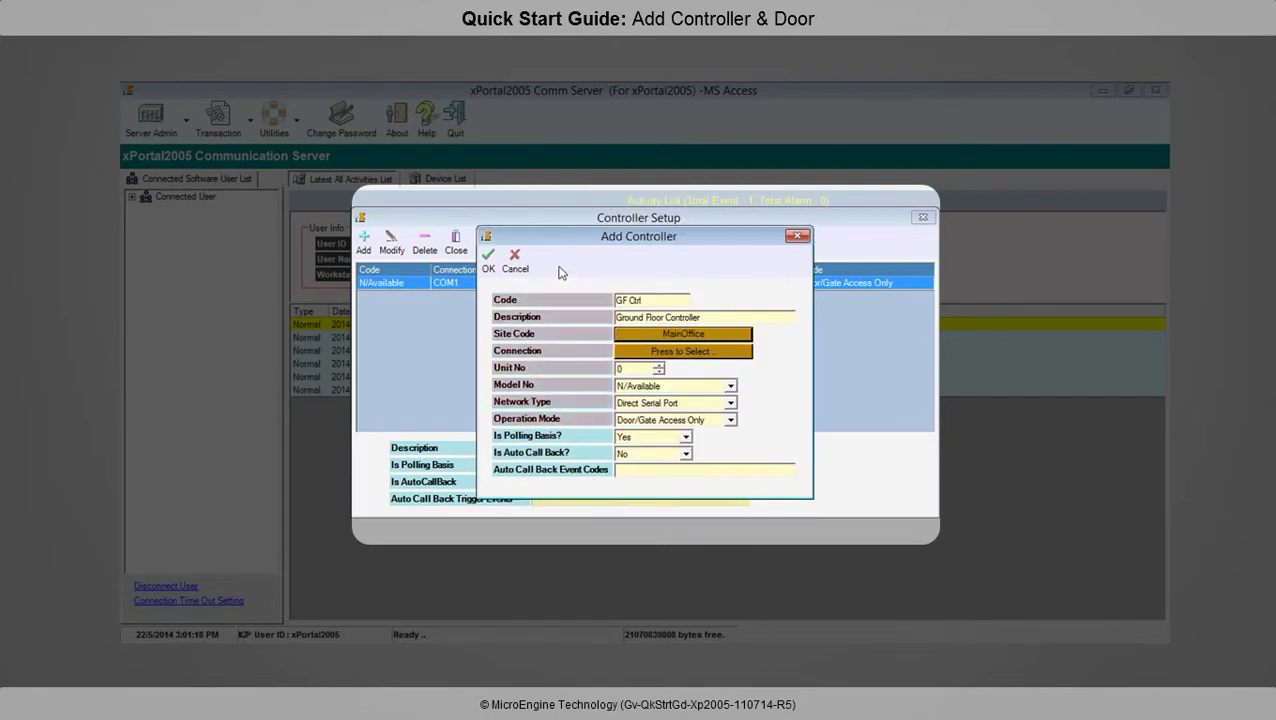
left_click(727, 354)
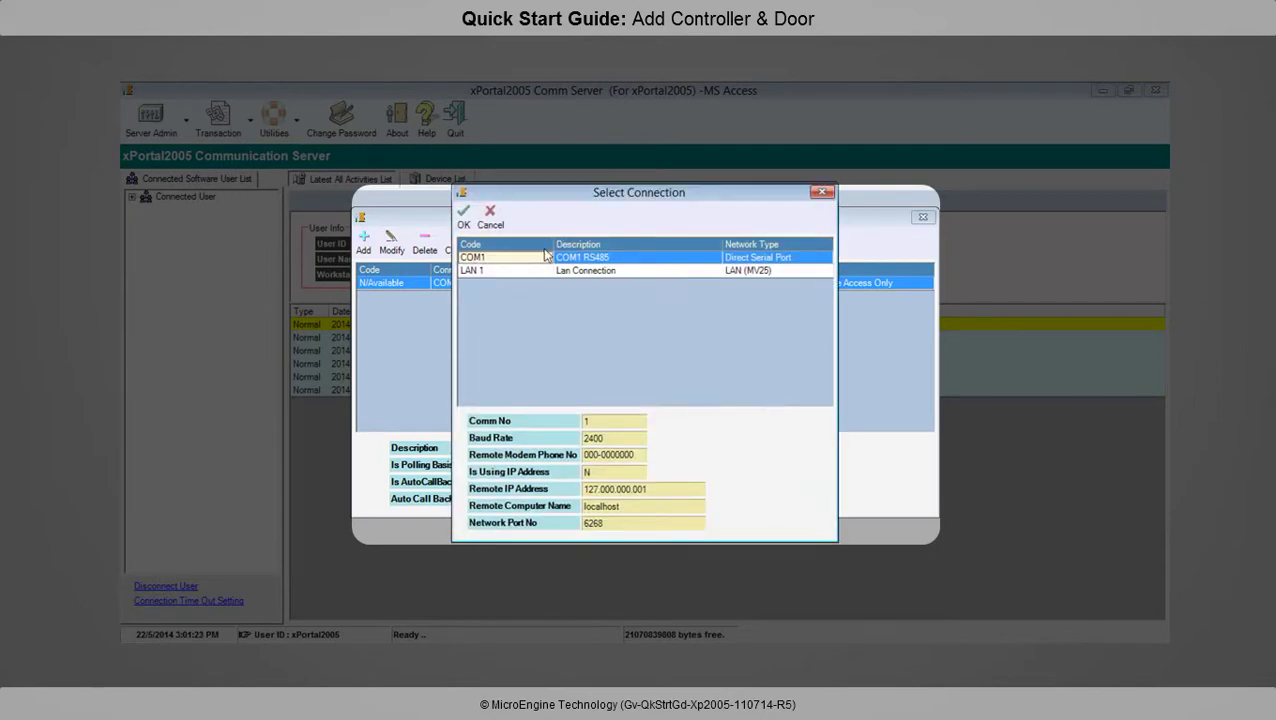
left_click(498, 270)
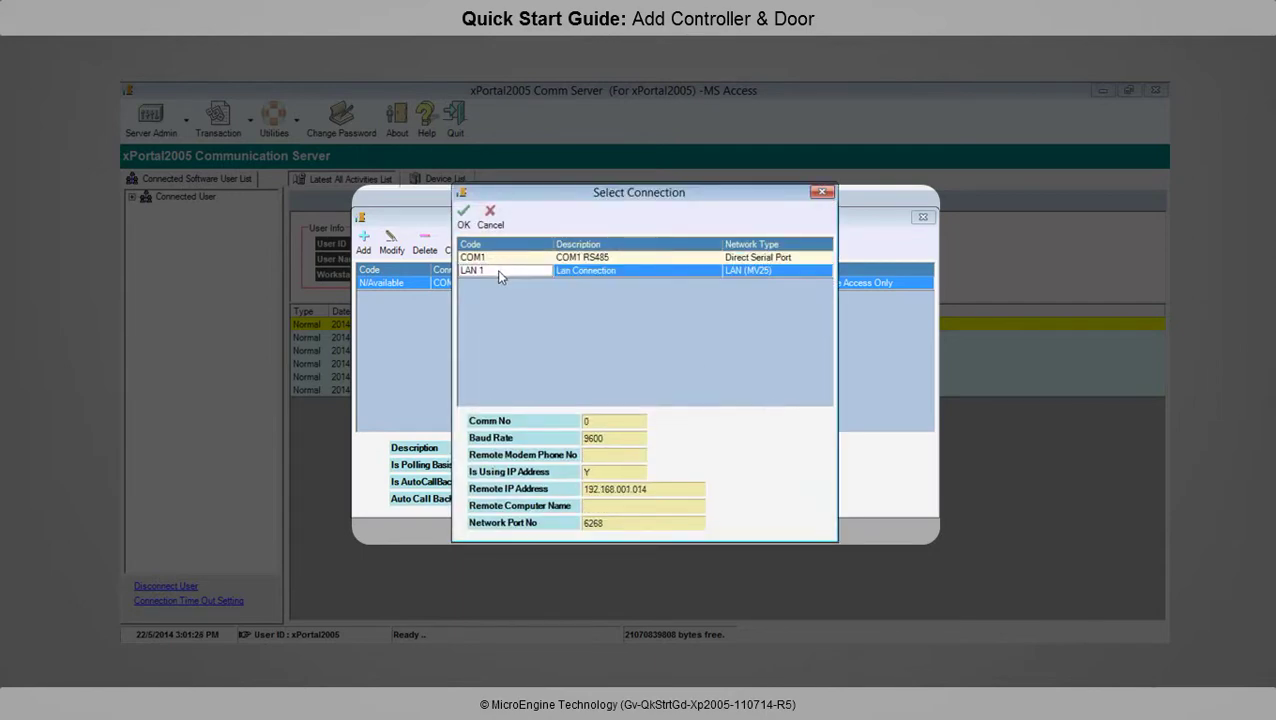
left_click(463, 215)
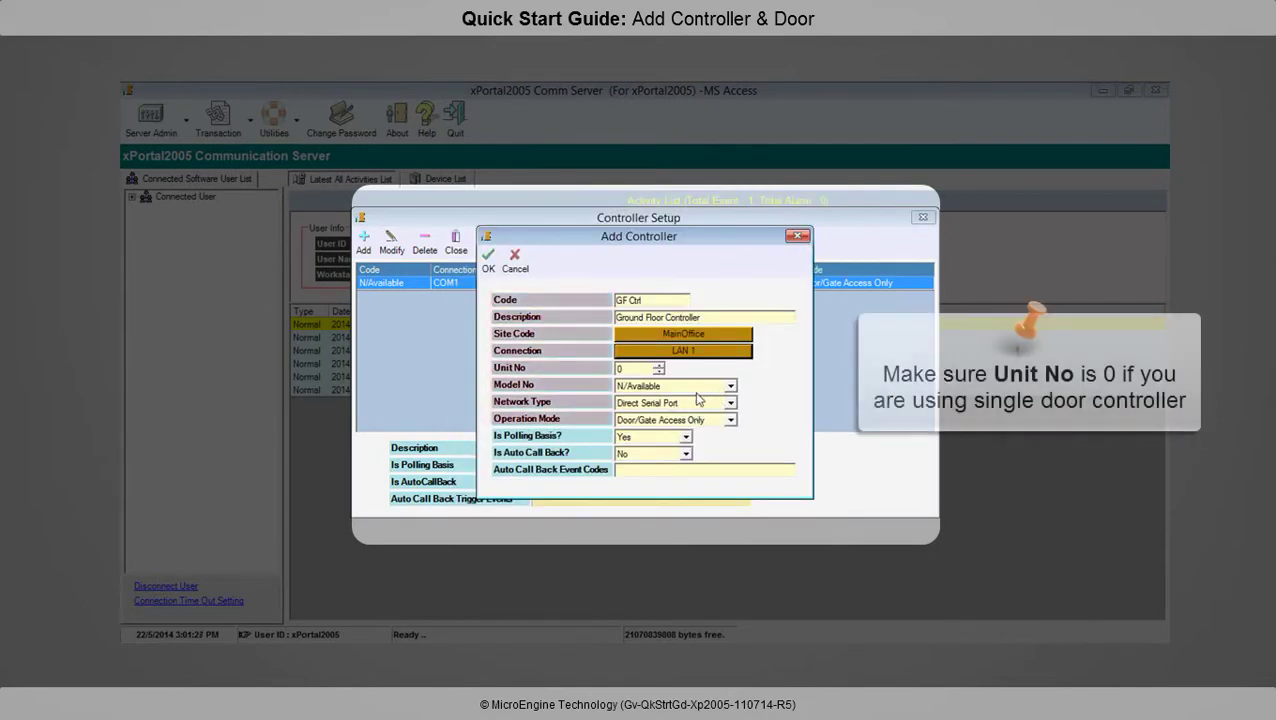
Set model XP-M1000i v2, network LAN (MV25), Door/Gate Access Only mode, and save the controller
left_click(640, 388)
left_click_drag(731, 412, 731, 460)
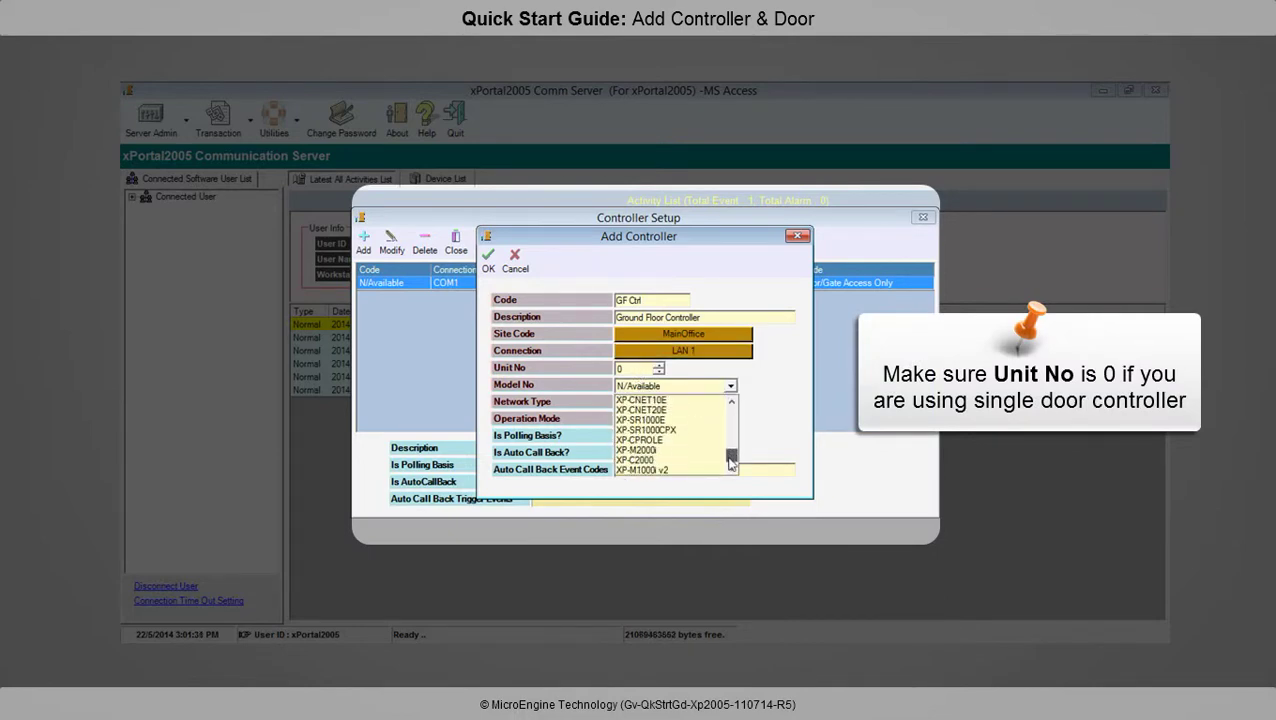
left_click(690, 469)
left_click(699, 403)
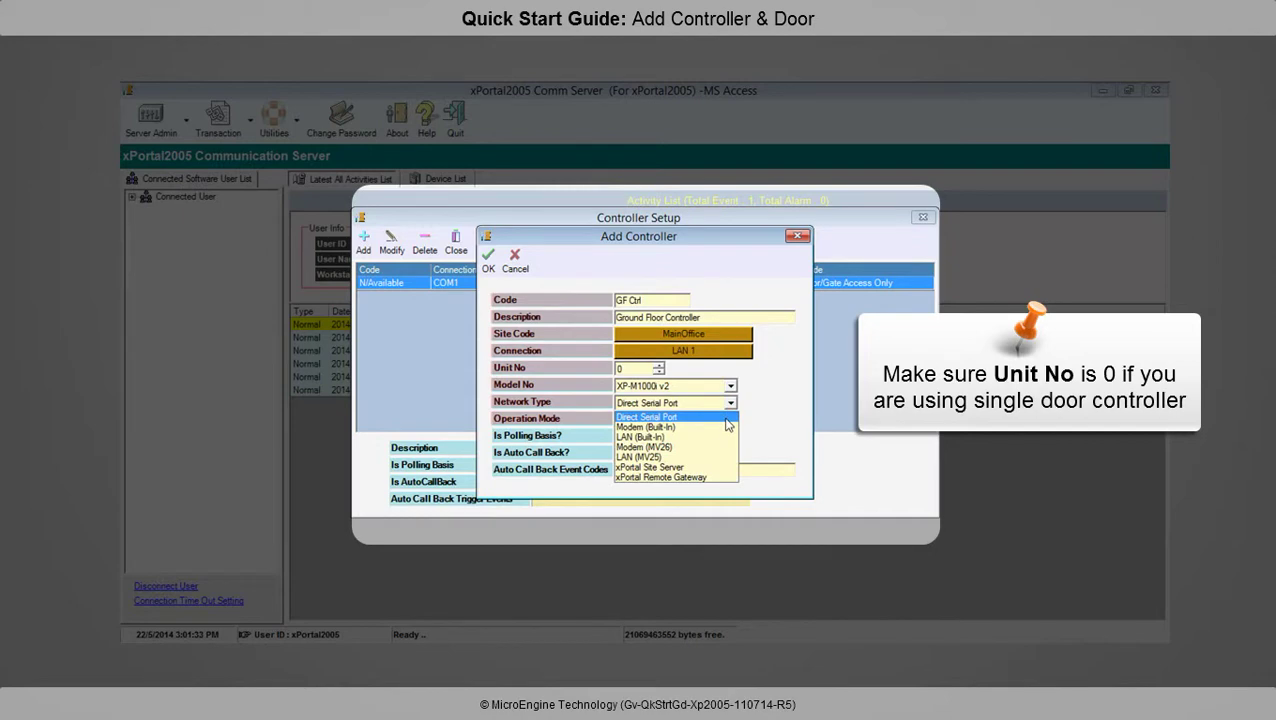
left_click(686, 457)
left_click(690, 420)
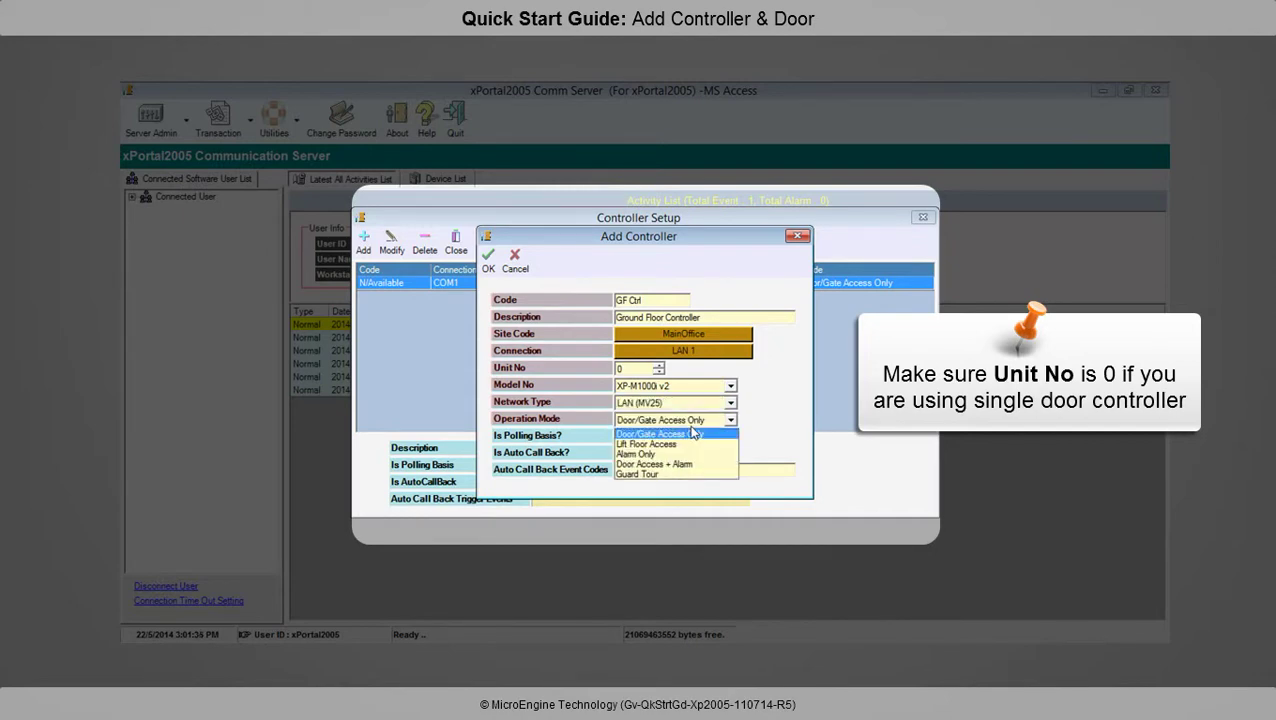
left_click(693, 433)
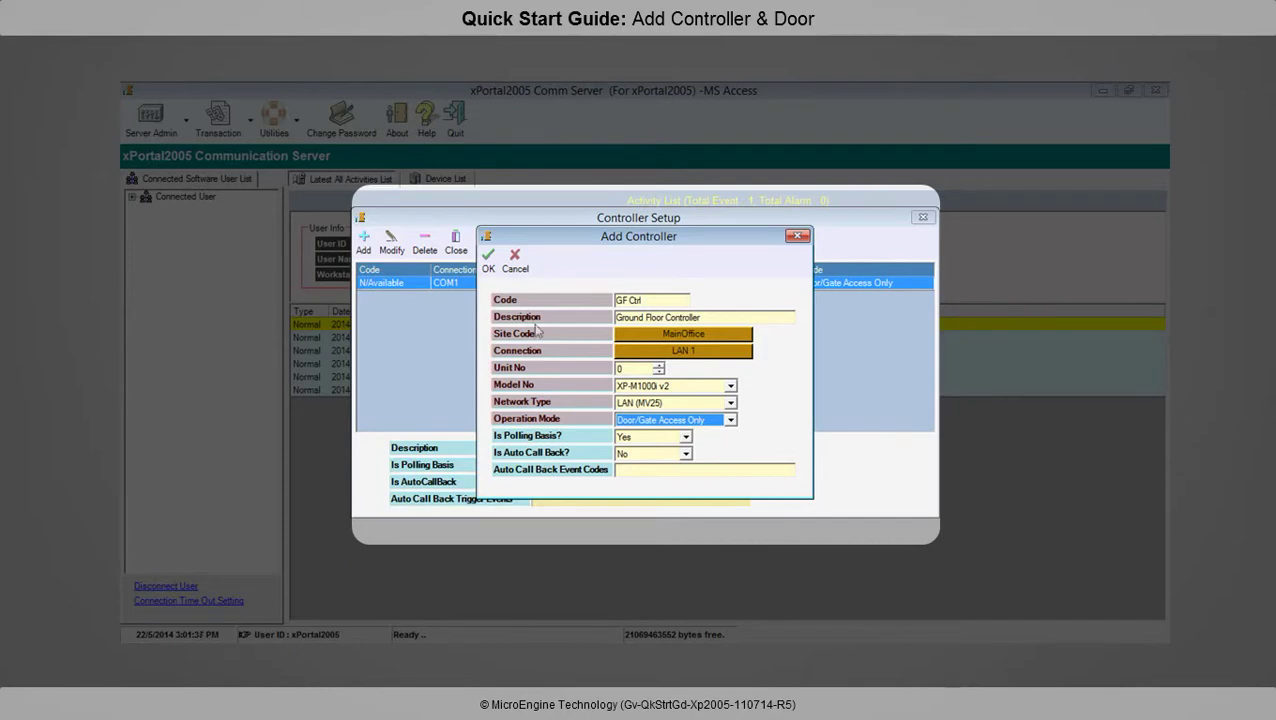
left_click(488, 257)
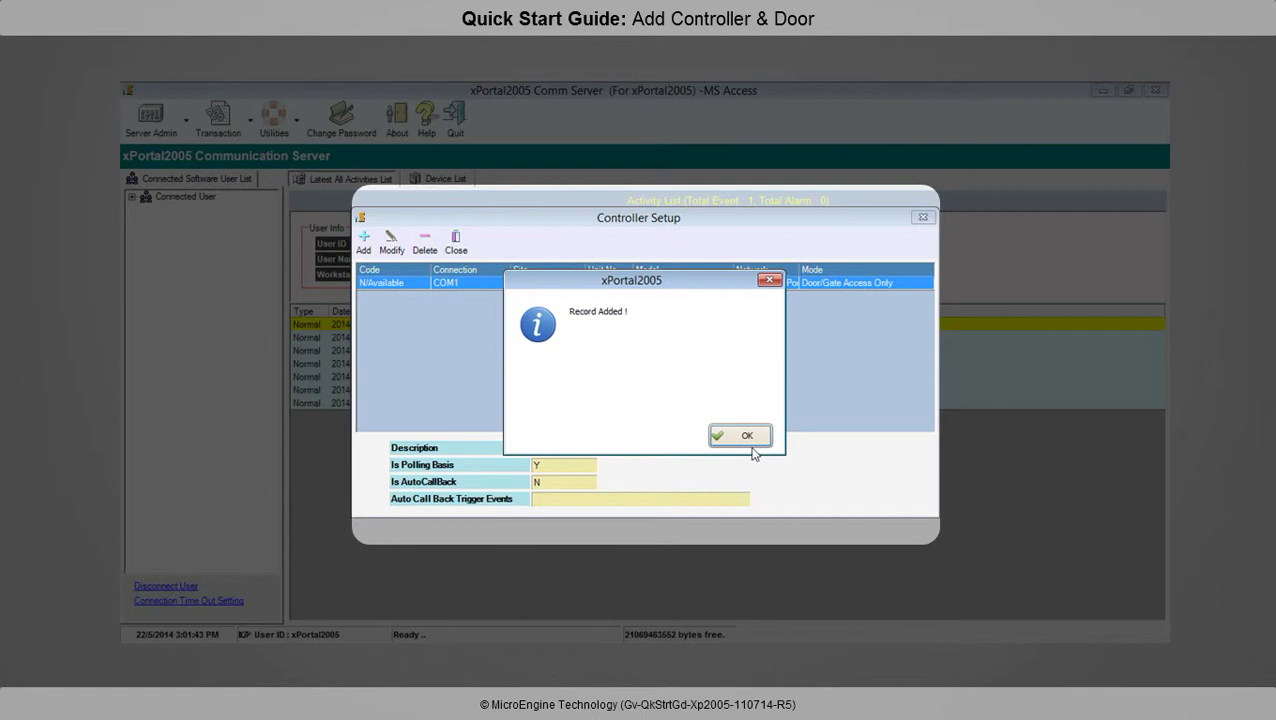
left_click(755, 436)
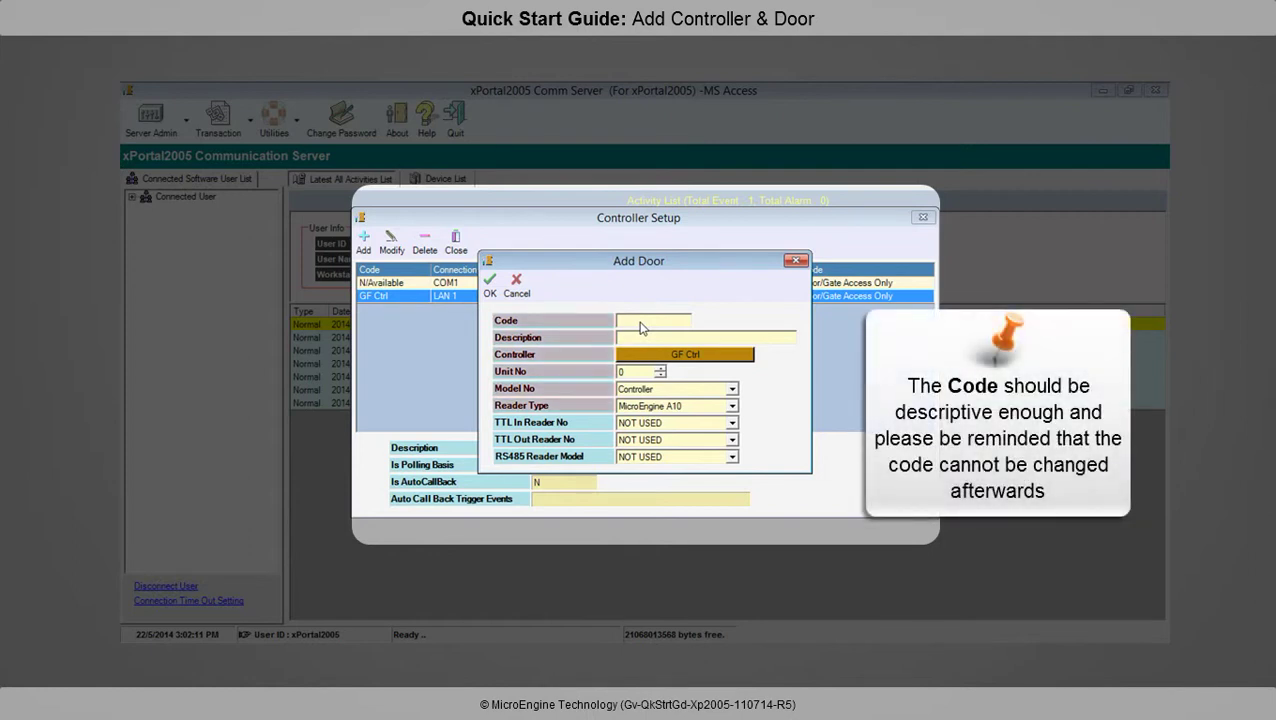
Enter 'Main Door' as the new door's name and assign it to controller GF Ctrl
type("Main Door")
left_click(656, 356)
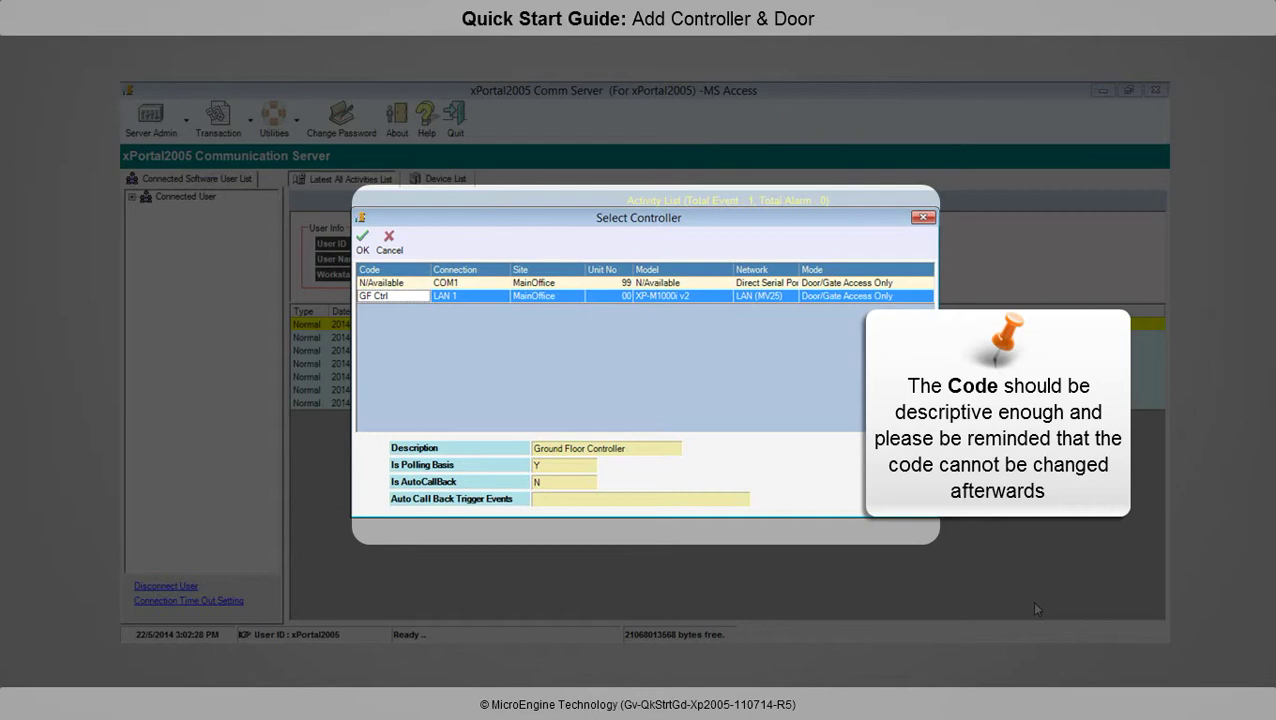
double_click(394, 297)
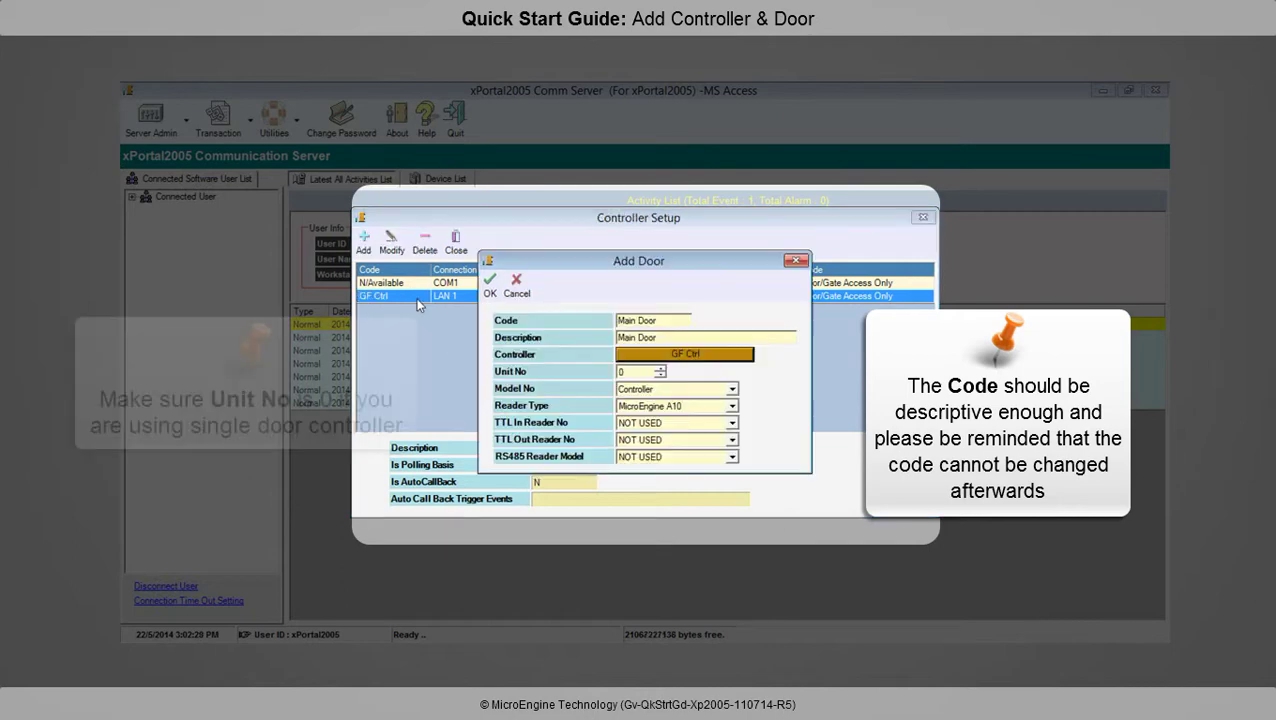
Keep door model Controller and reader type MicroEngine A10, then save the Main Door record
left_click(652, 390)
left_click(652, 408)
left_click(650, 408)
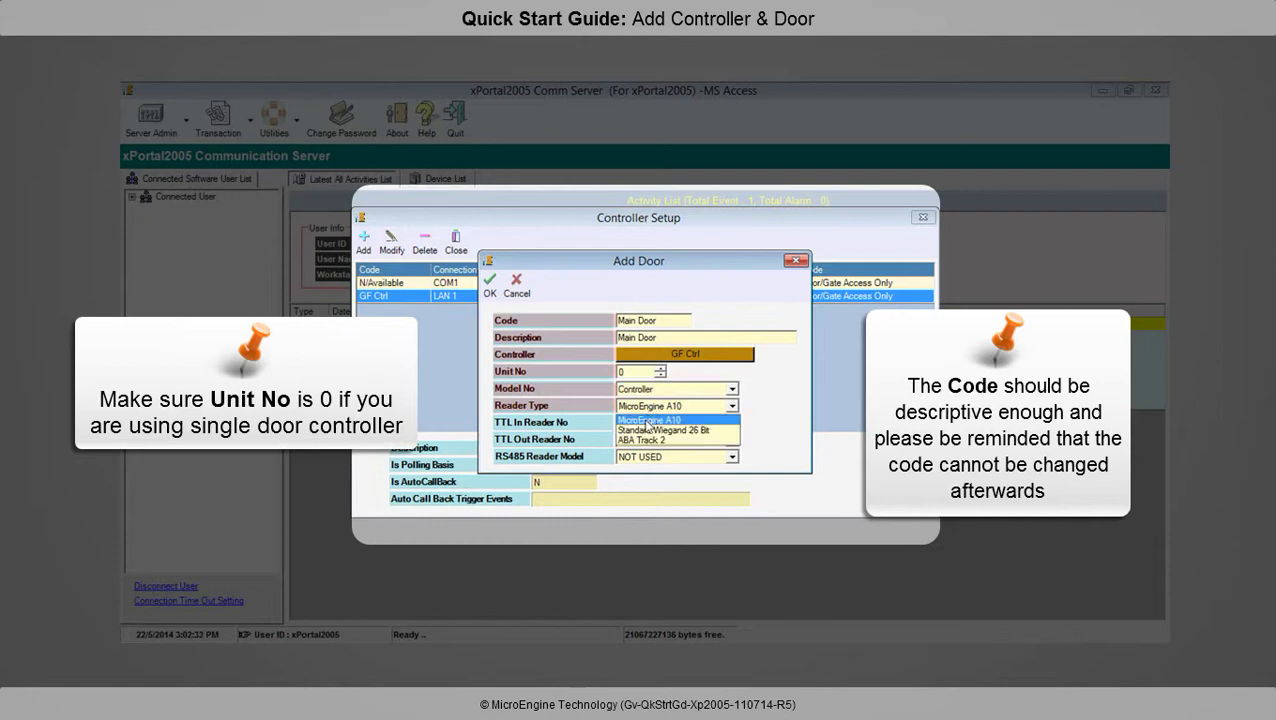
left_click(648, 423)
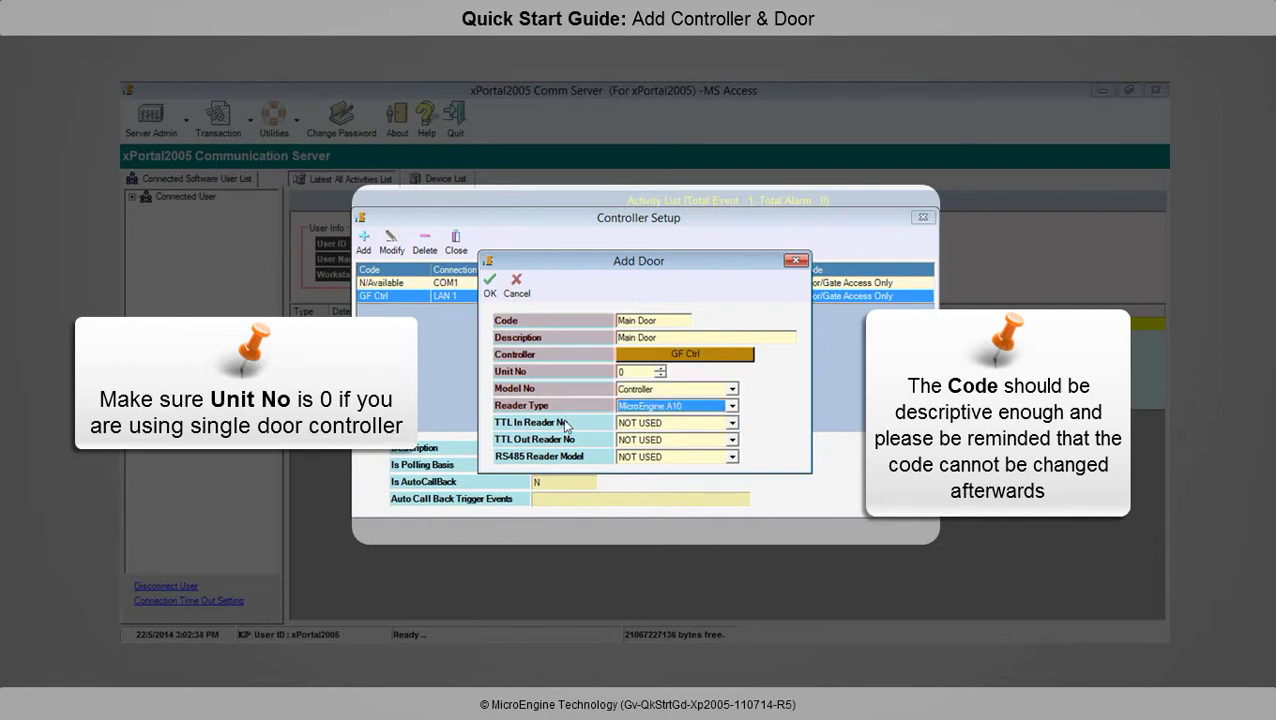
left_click(490, 288)
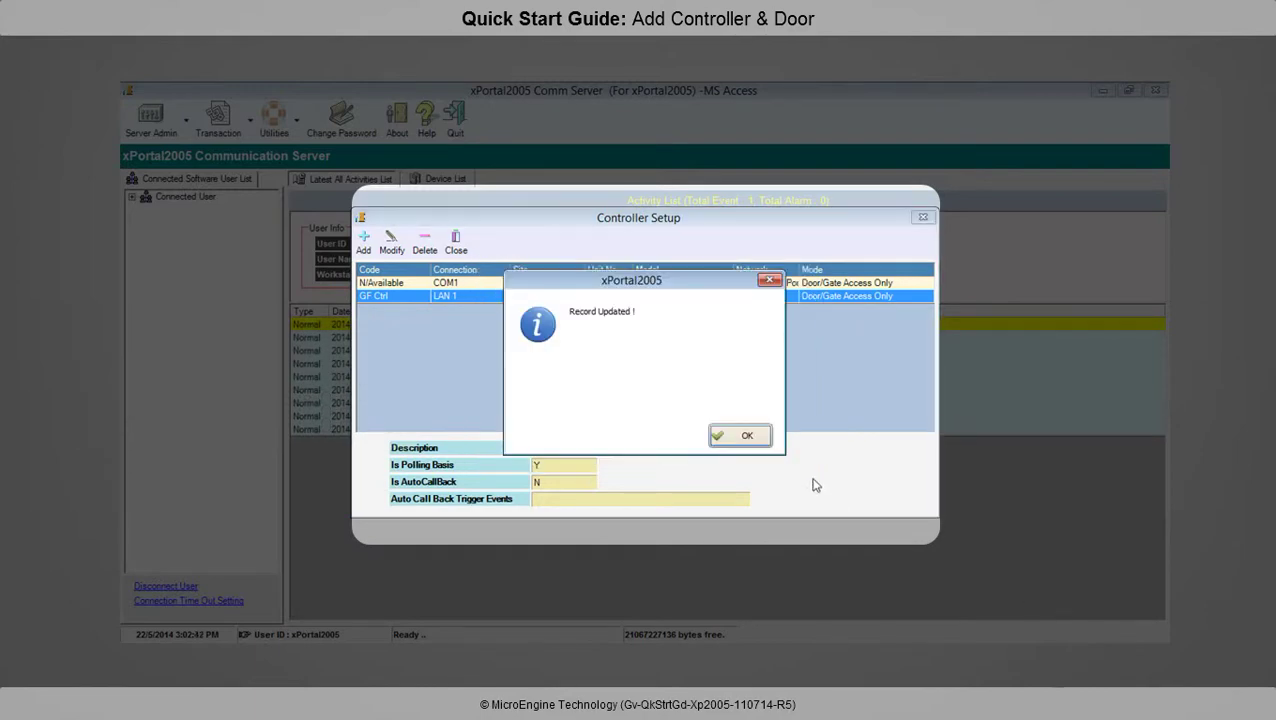
left_click(746, 436)
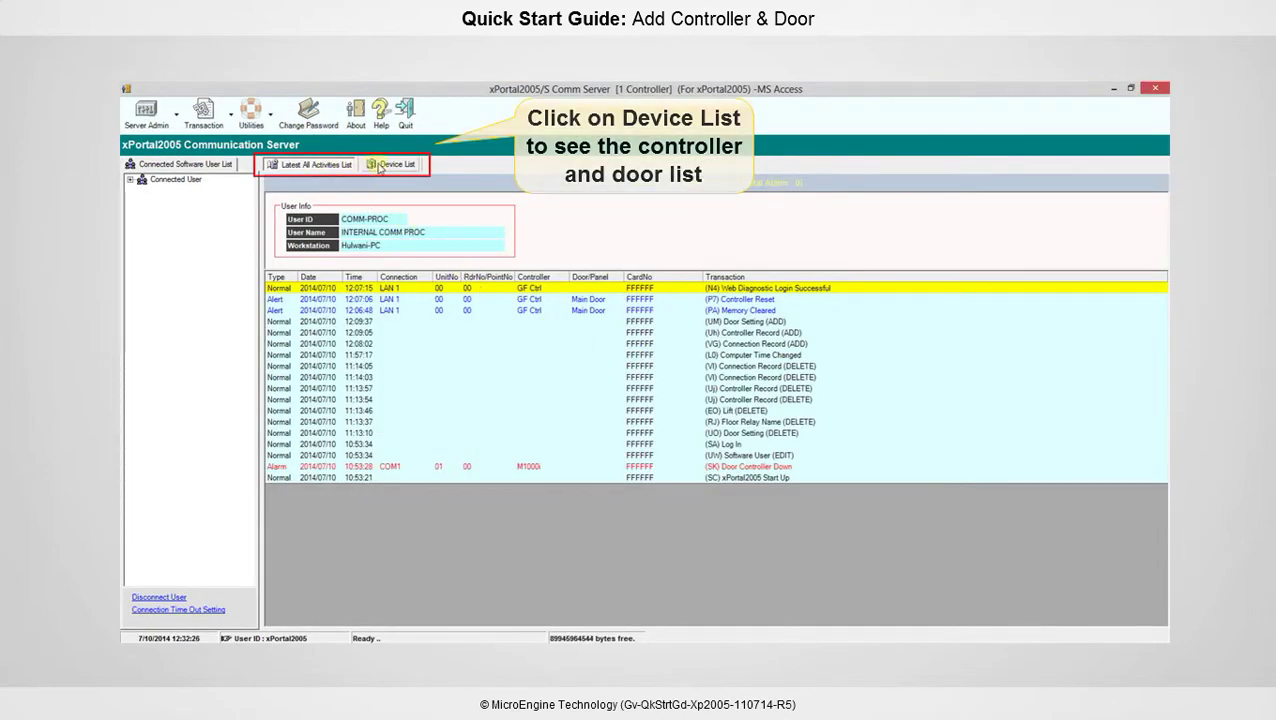
Show the Device List's door view, with Main Door on GF Ctrl at status Up
left_click(379, 166)
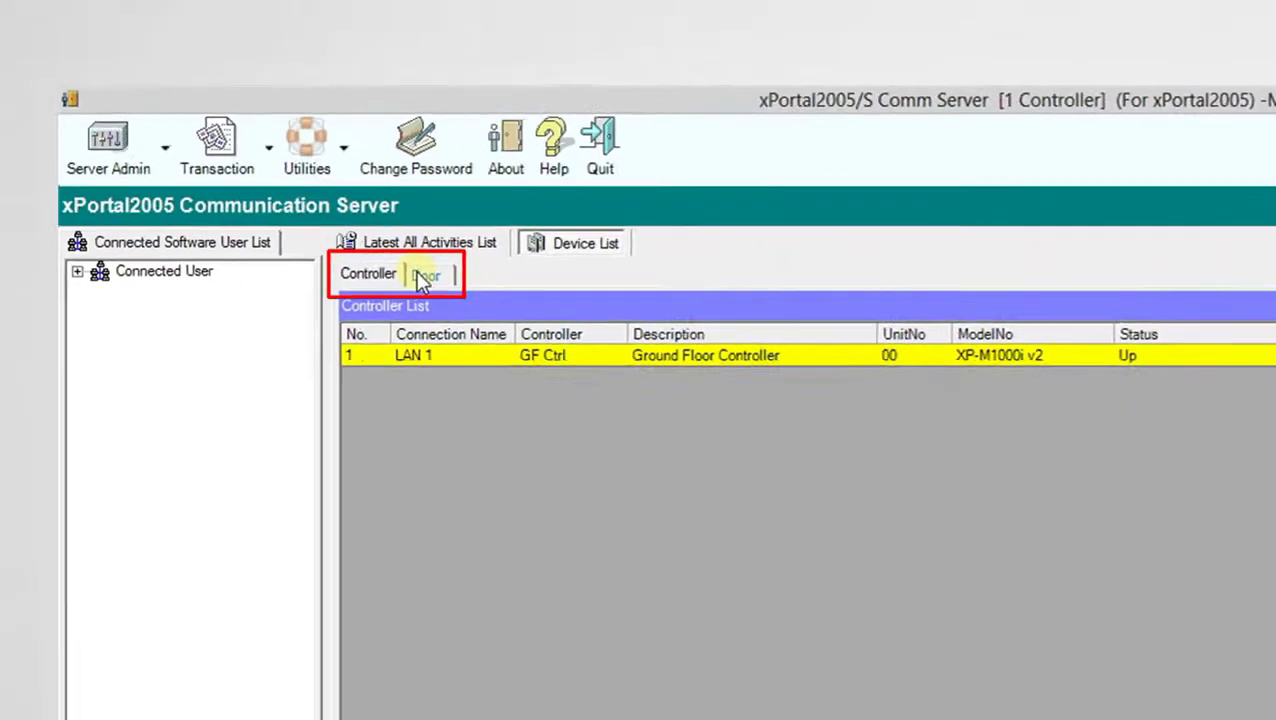
left_click(522, 366)
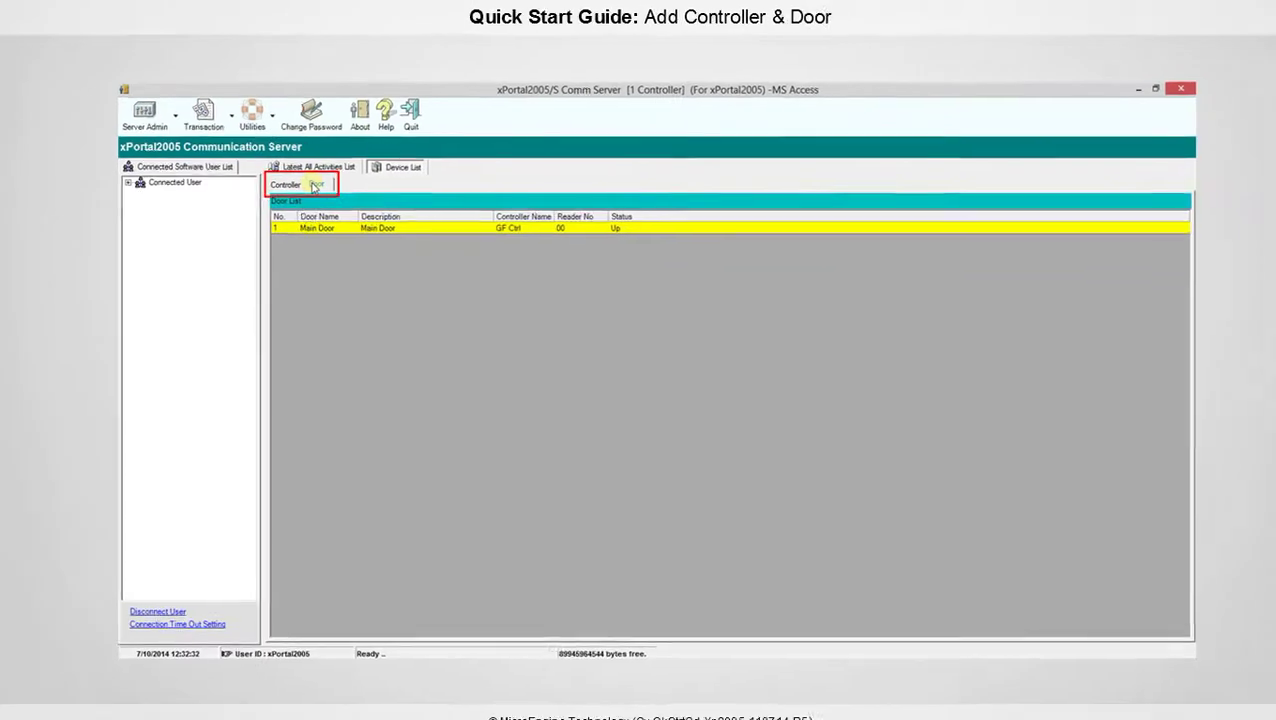